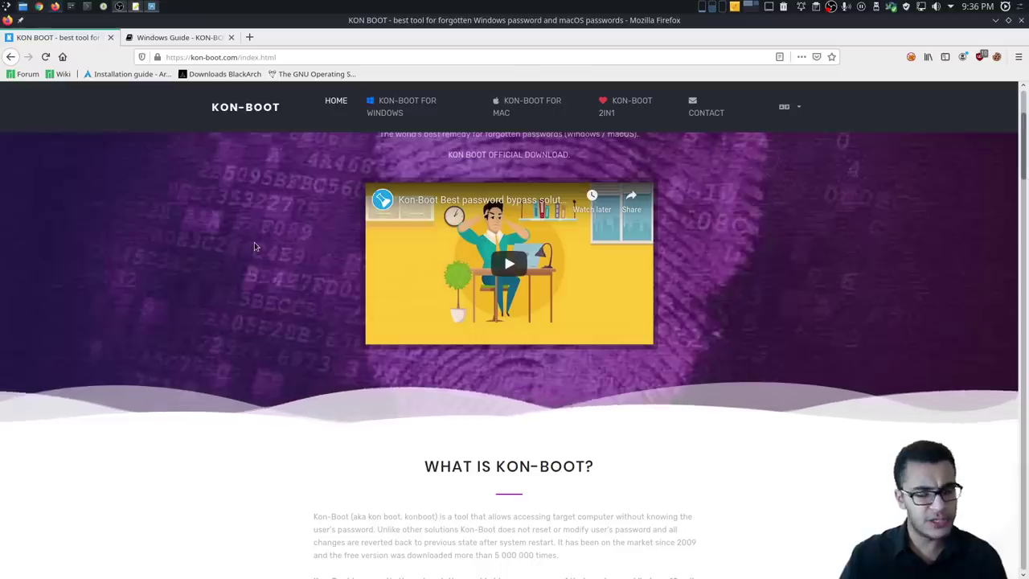
- Scroll the Kon-Boot page up to show the "FORGOT YOUR PASSWORD? USE KON-BOOT" heading and video
scroll(257, 248, "up", 3)
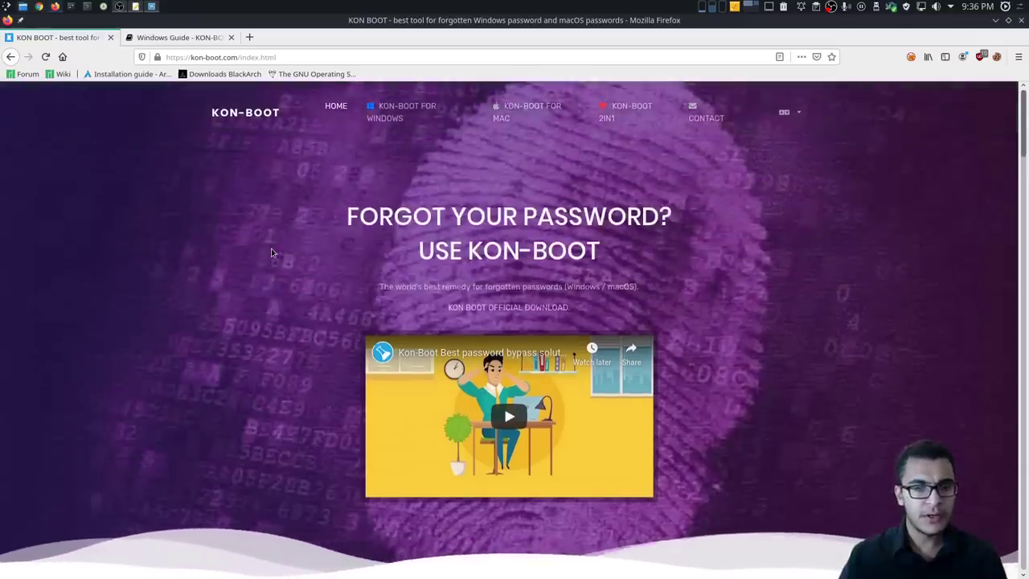
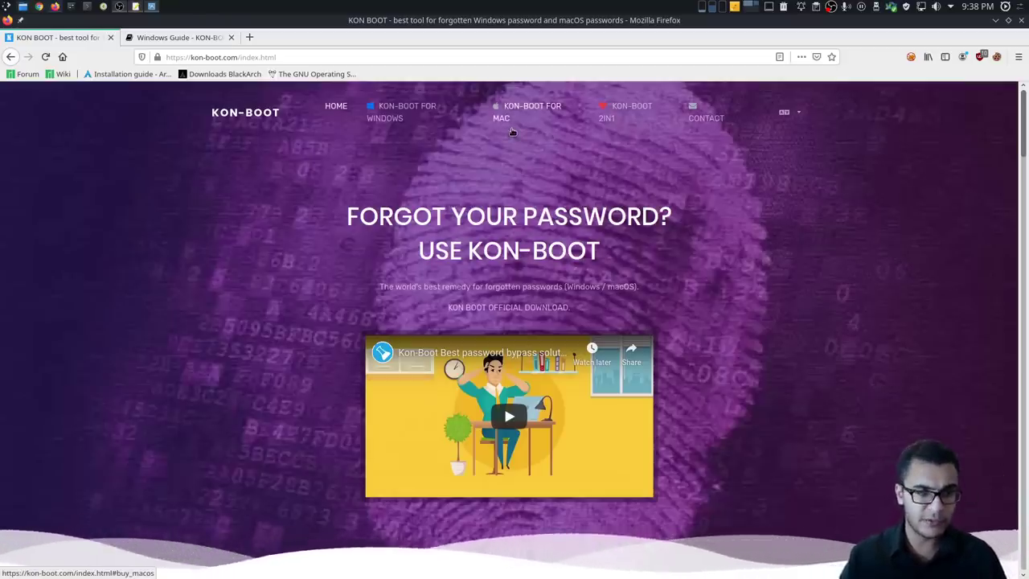
- Scroll the Kon-Boot homepage down to the $25 personal and $75 commercial Windows licence cards
scroll(502, 144, "down", 5)
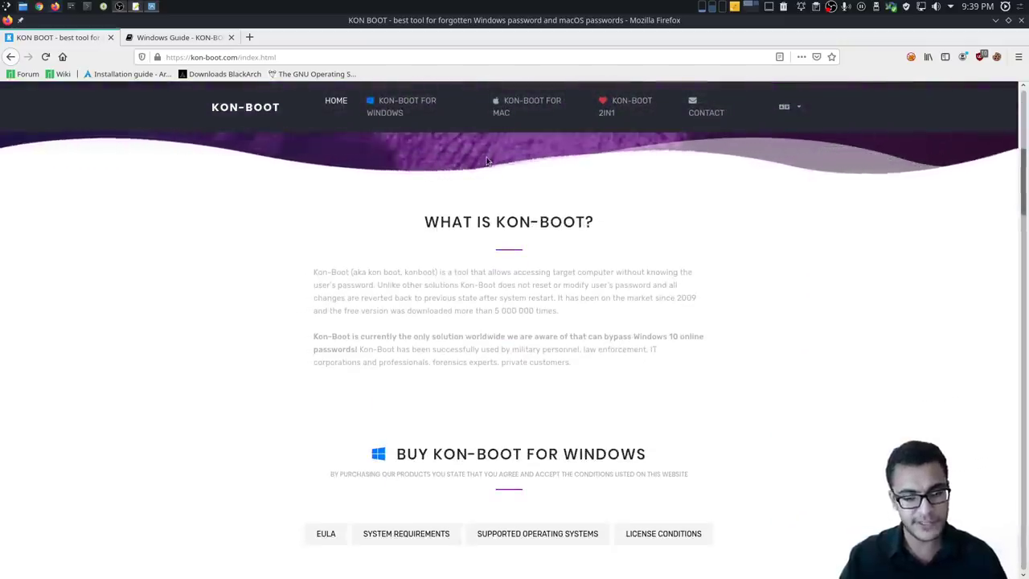
scroll(485, 163, "down", 5)
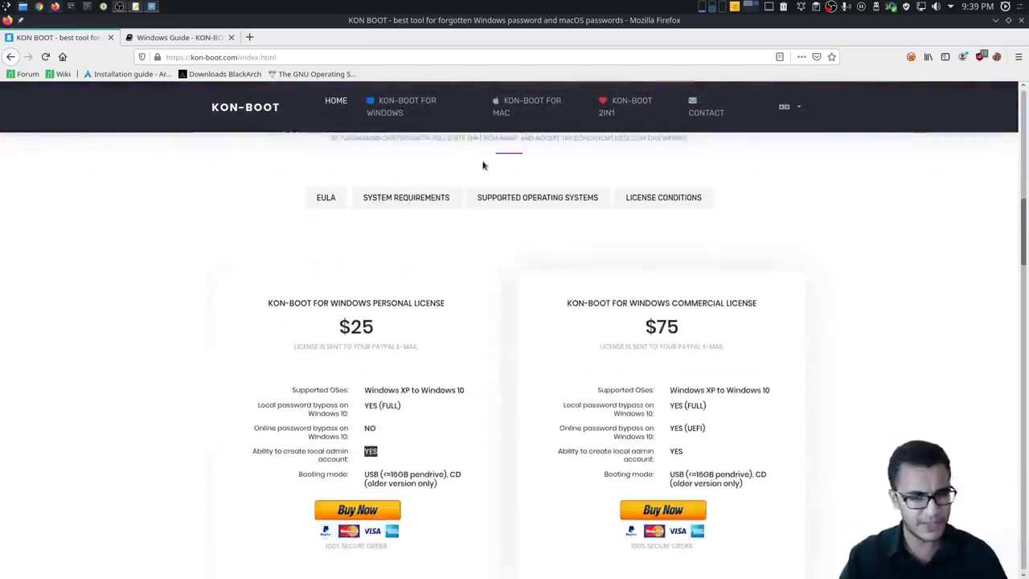
scroll(482, 166, "down", 3)
scroll(457, 300, "up", 2)
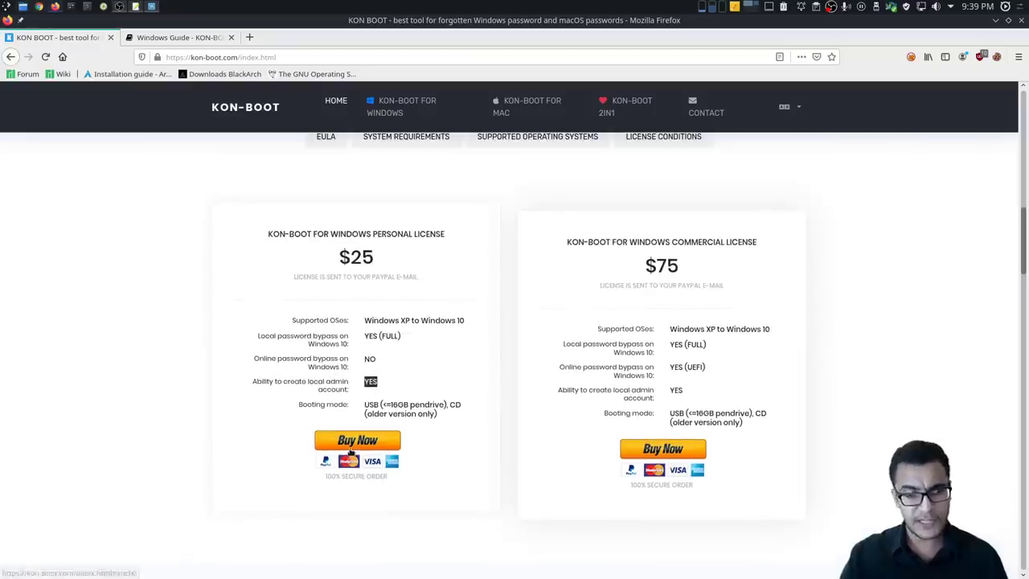
double_click(389, 234)
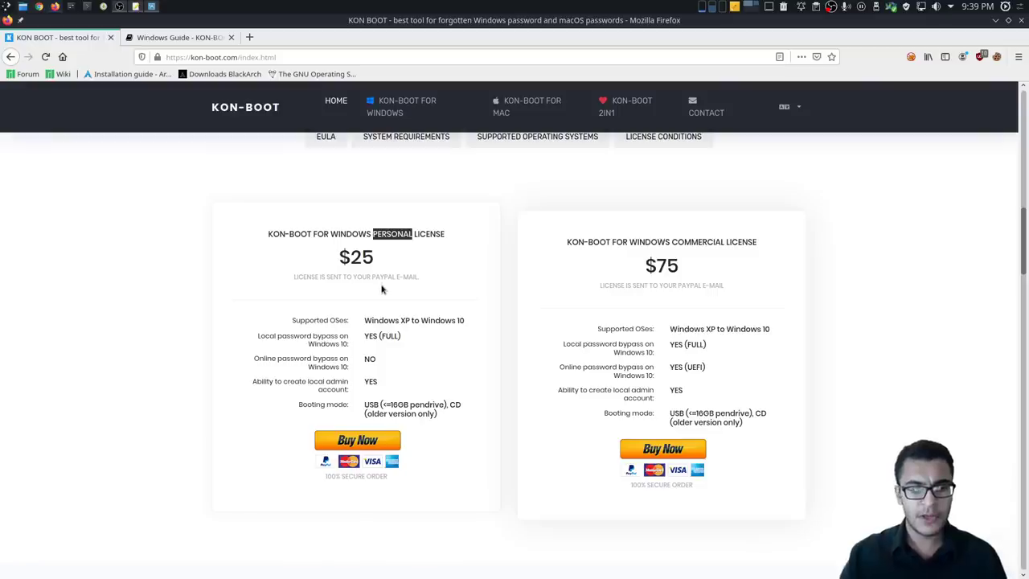
triple_click(381, 320)
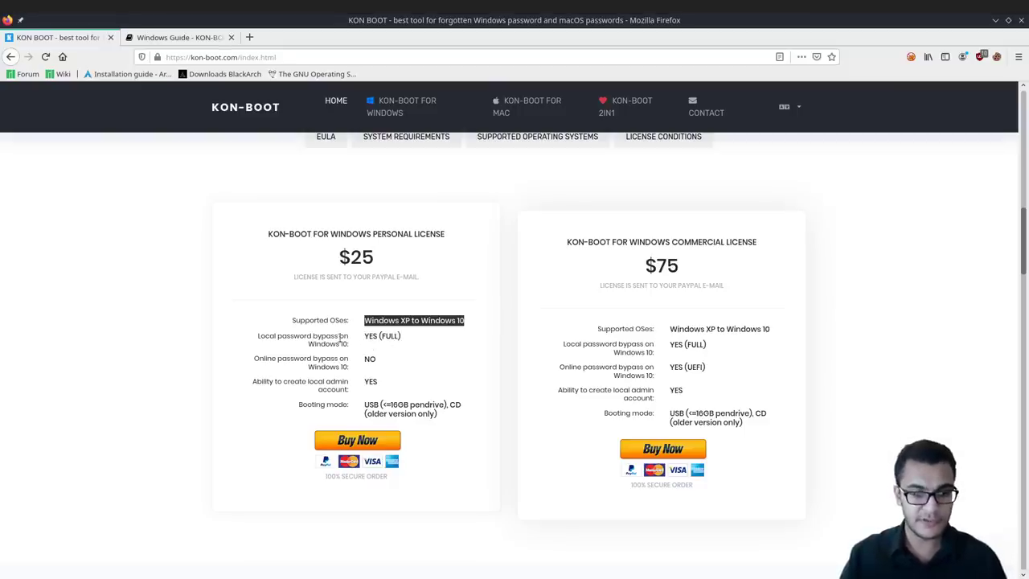
double_click(308, 337)
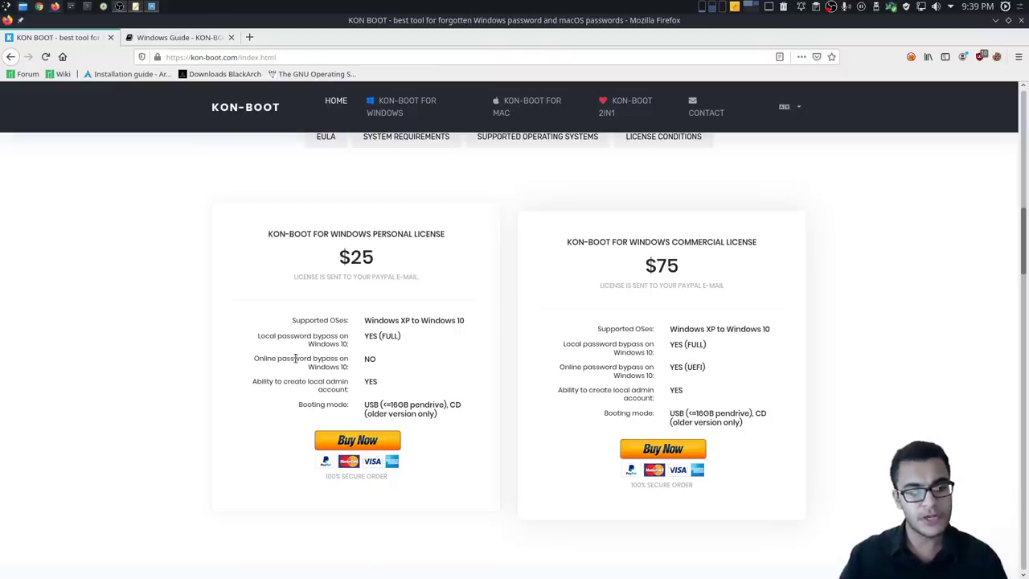
double_click(292, 359)
double_click(374, 361)
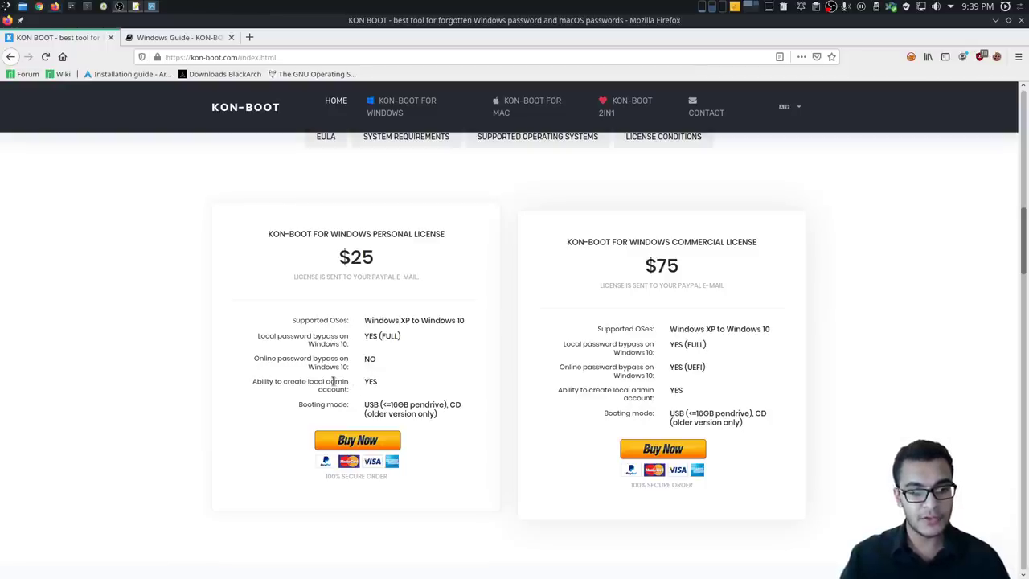
double_click(336, 381)
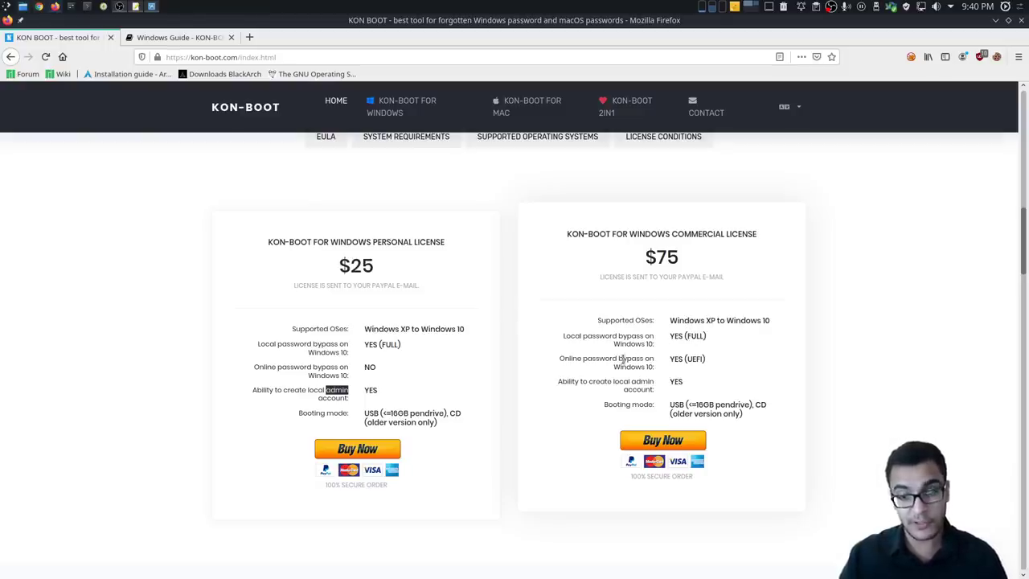
left_click(346, 386)
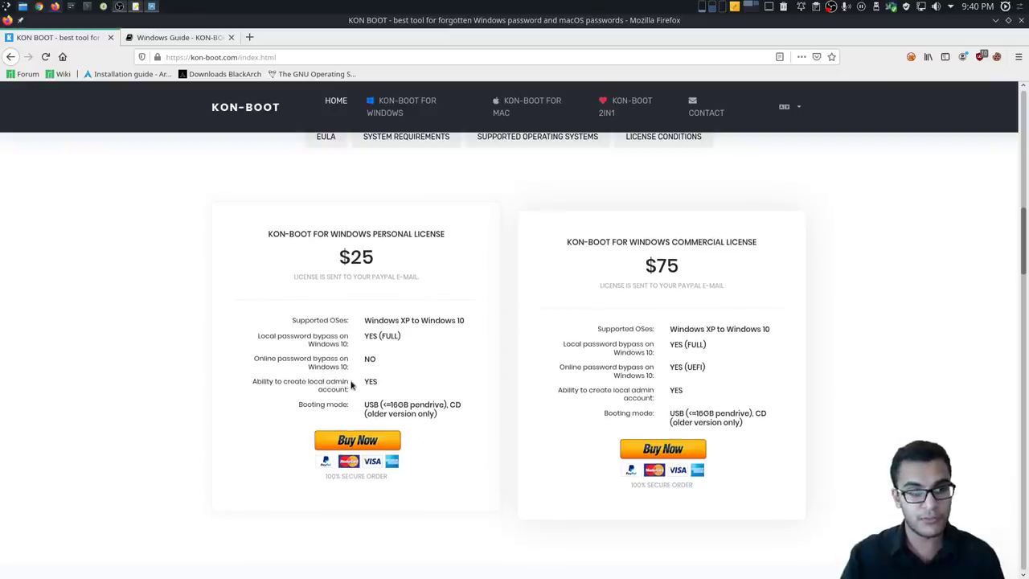
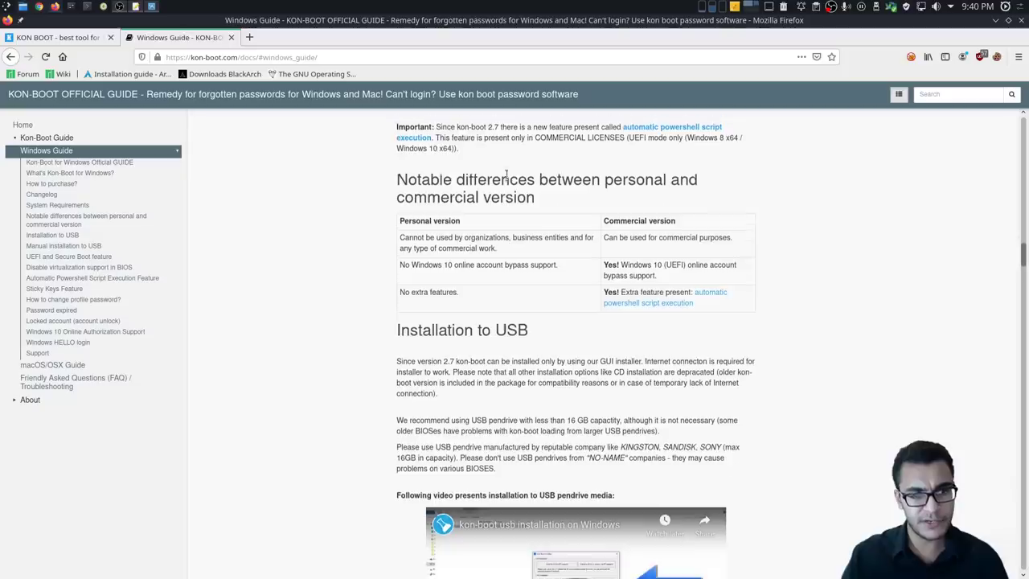
- Go from the Windows Guide to the 'Welcome to Official Kon-Boot GUIDE' docs home page via the sidebar Home link
scroll(161, 173, "up", 5)
left_click(127, 127)
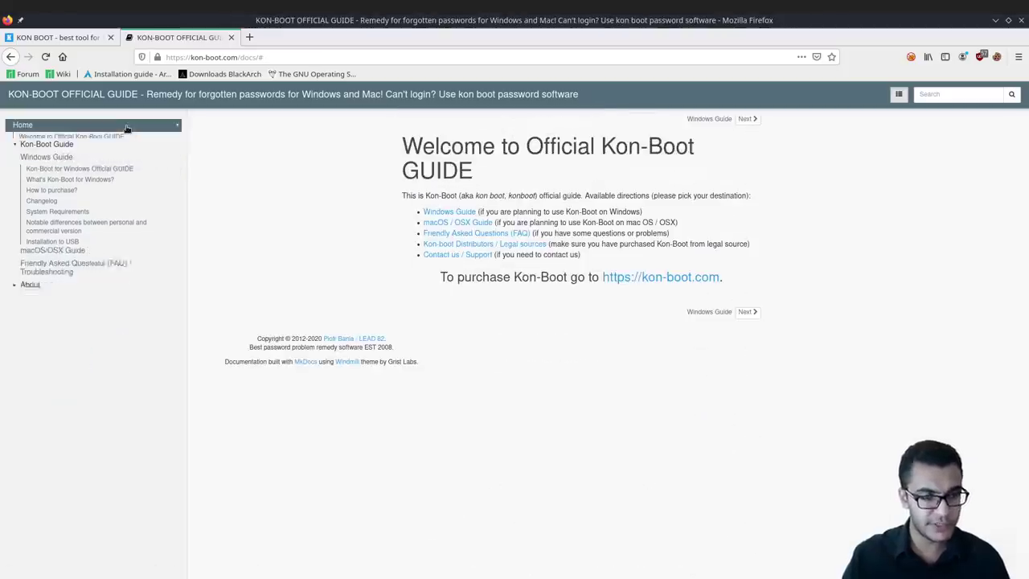
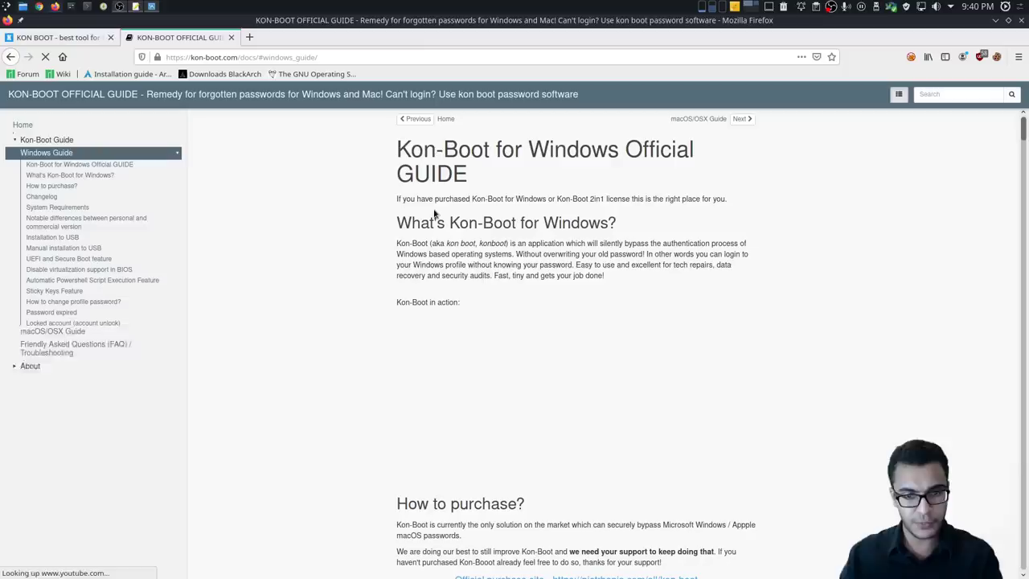
- Switch to the Oracle VM VirtualBox Manager window
scroll(424, 211, "down", 4)
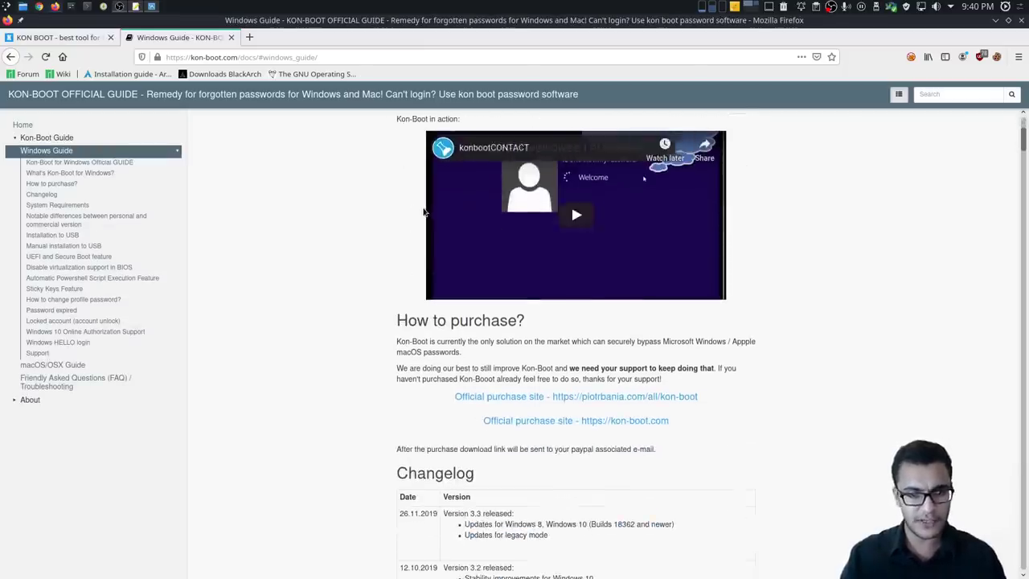
scroll(414, 209, "down", 5)
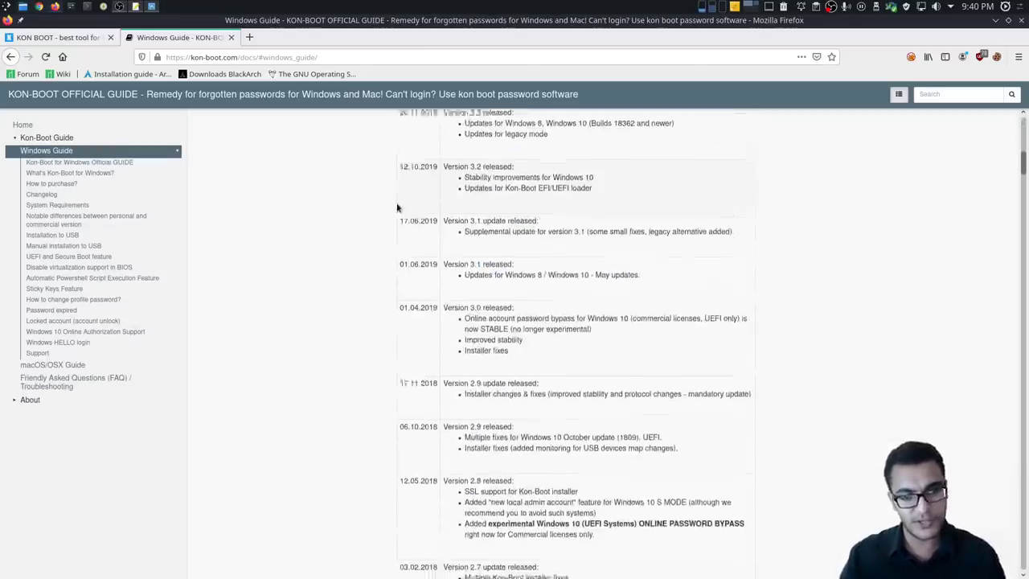
scroll(397, 207, "down", 8)
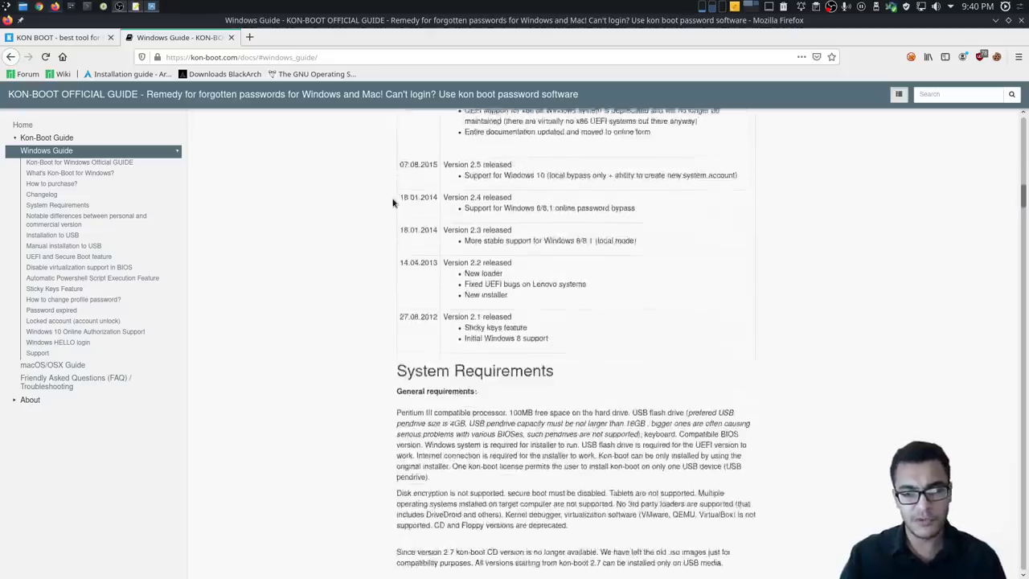
scroll(393, 203, "down", 5)
scroll(394, 205, "down", 10)
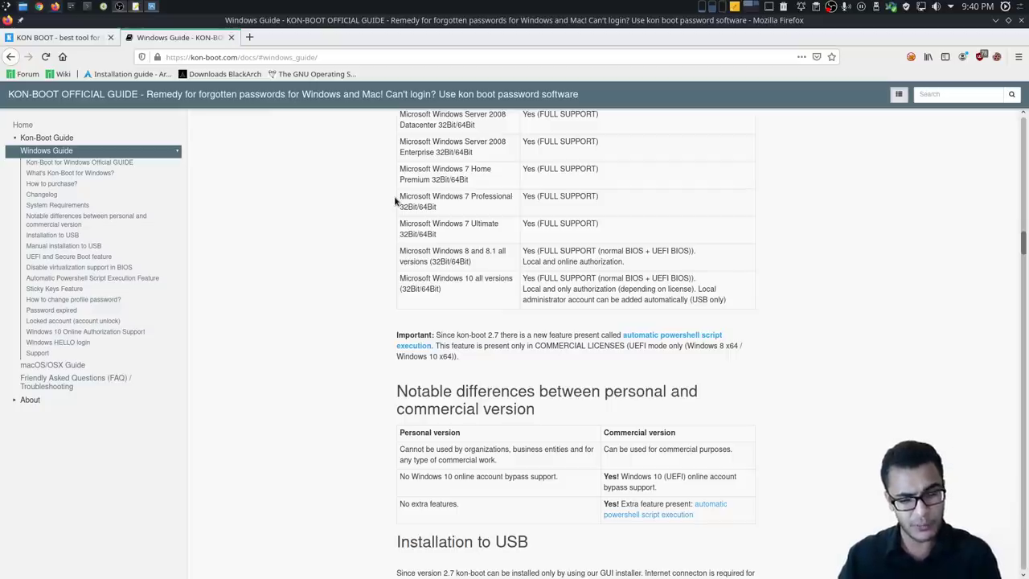
scroll(412, 191, "down", 4)
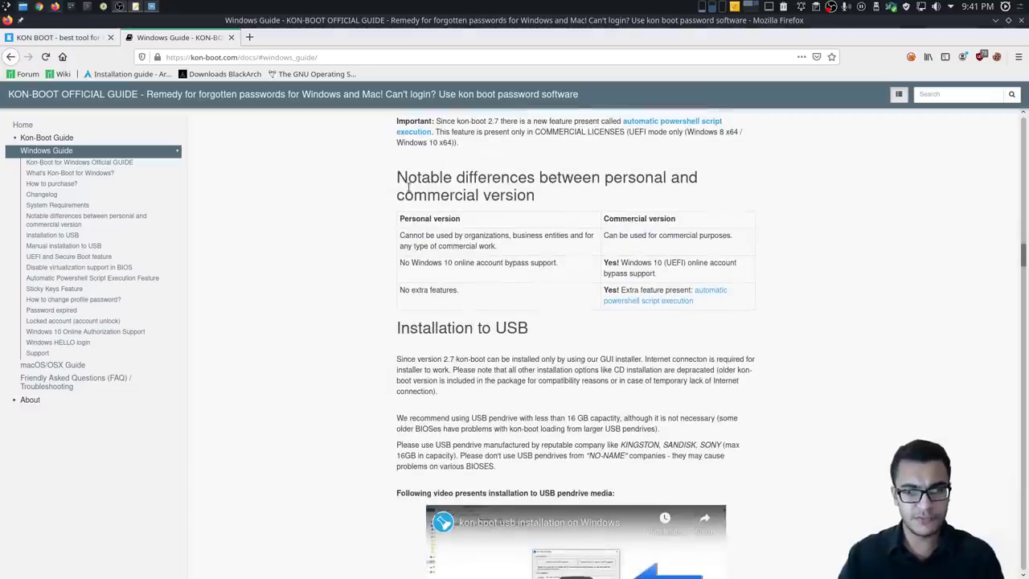
scroll(544, 223, "down", 4)
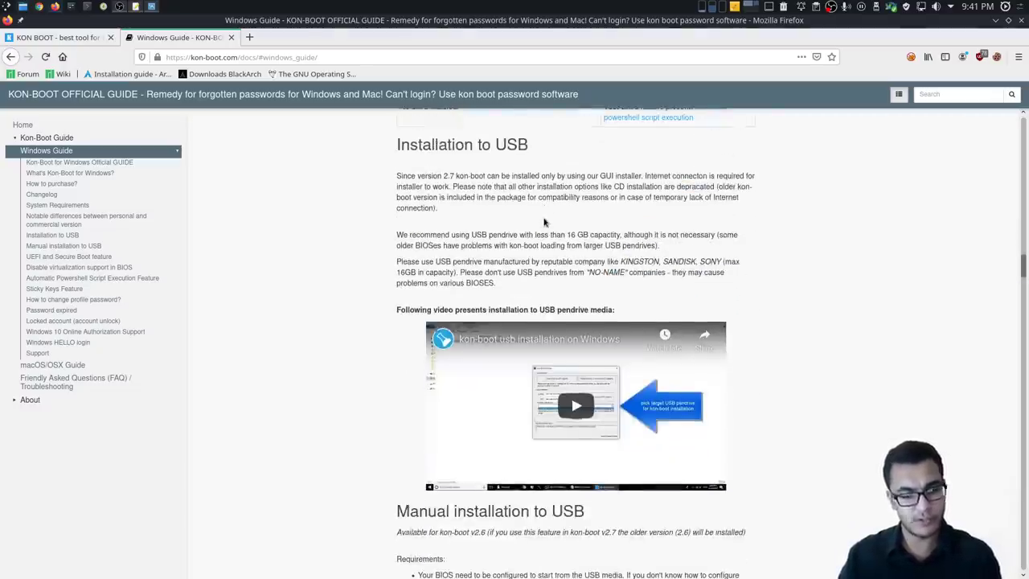
scroll(544, 222, "down", 3)
scroll(241, 229, "up", 5)
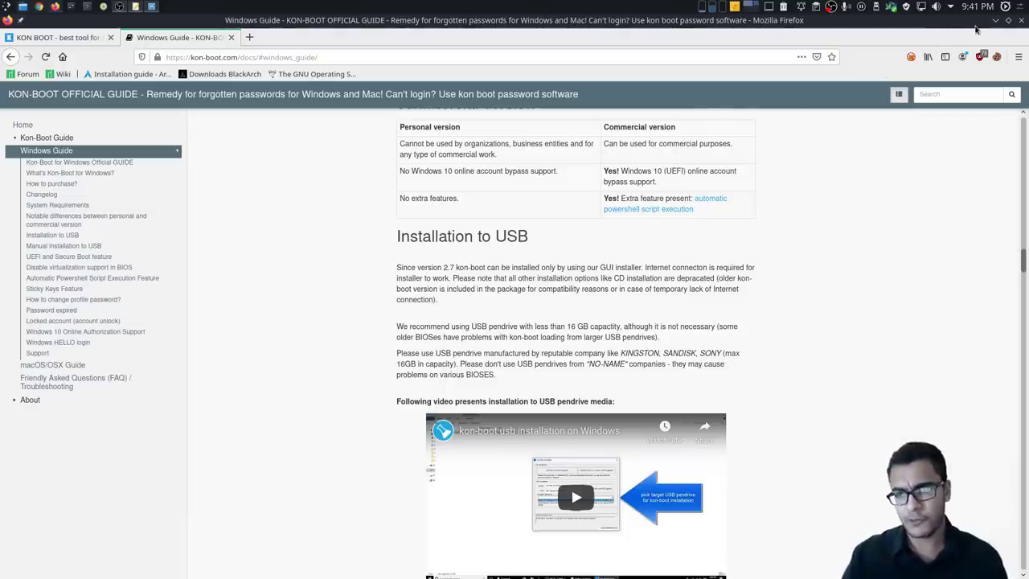
mouse_move(643, 574)
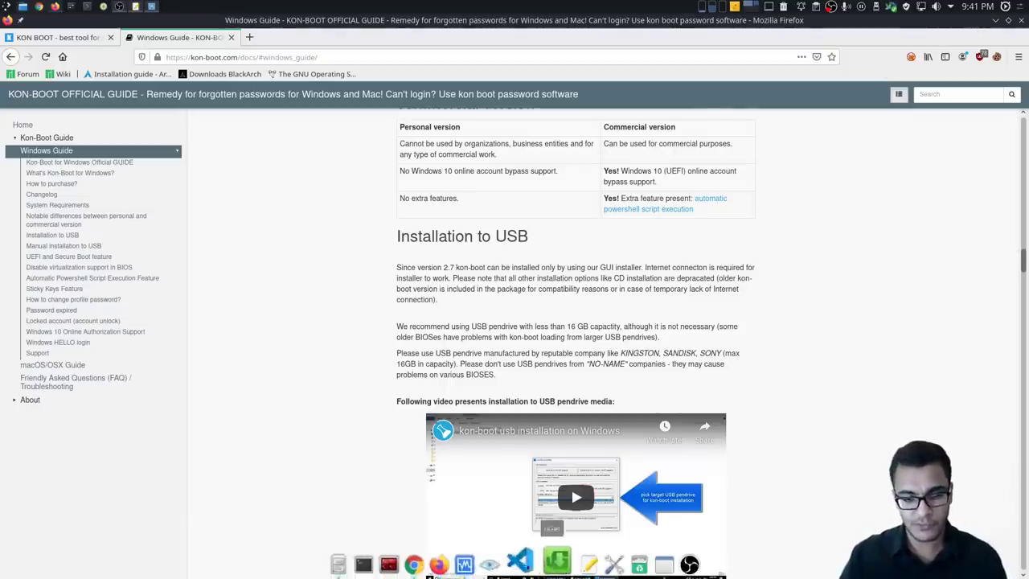
left_click(463, 562)
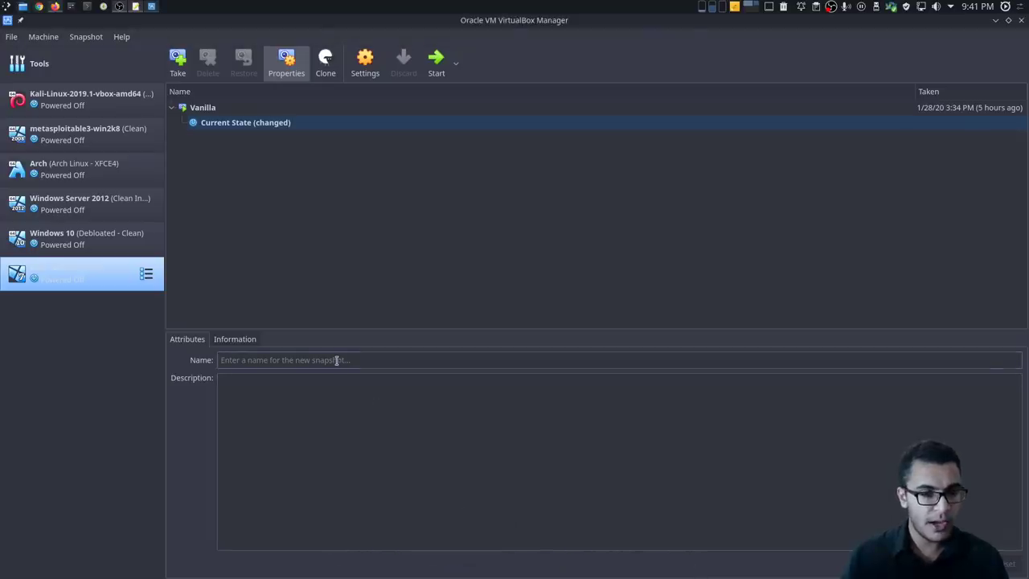
- Compare the Windows 10, Windows Server 2012 and IE10 - Win7 snapshots, then select IE10 - Win7's Vanilla snapshot
left_click(101, 253)
left_click(97, 219)
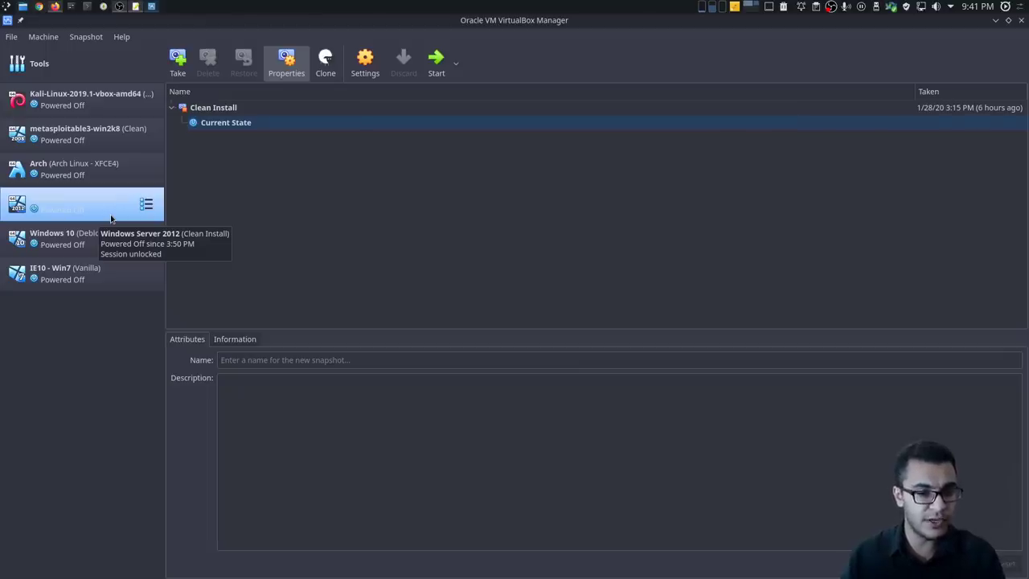
left_click(105, 280)
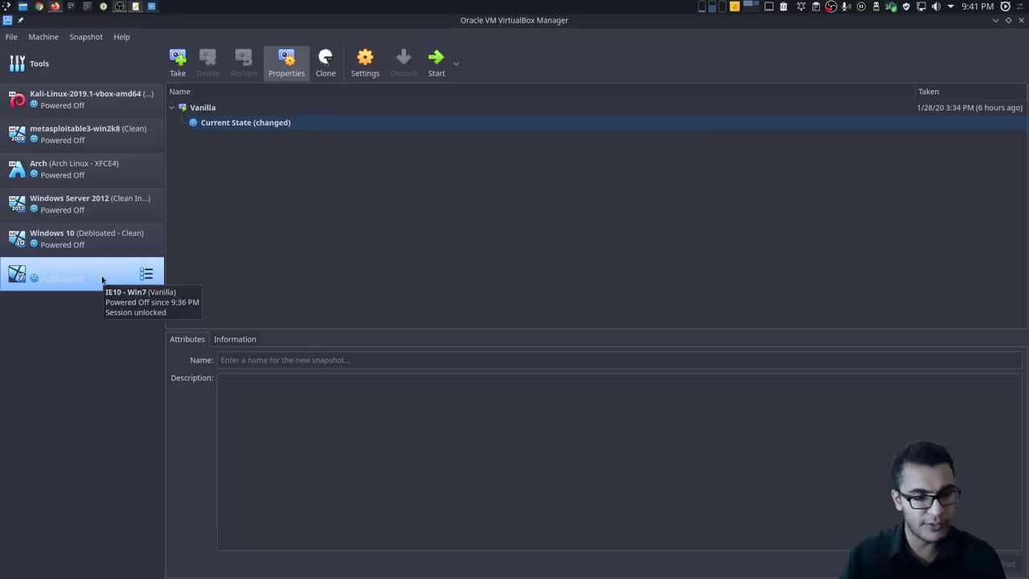
left_click(100, 255)
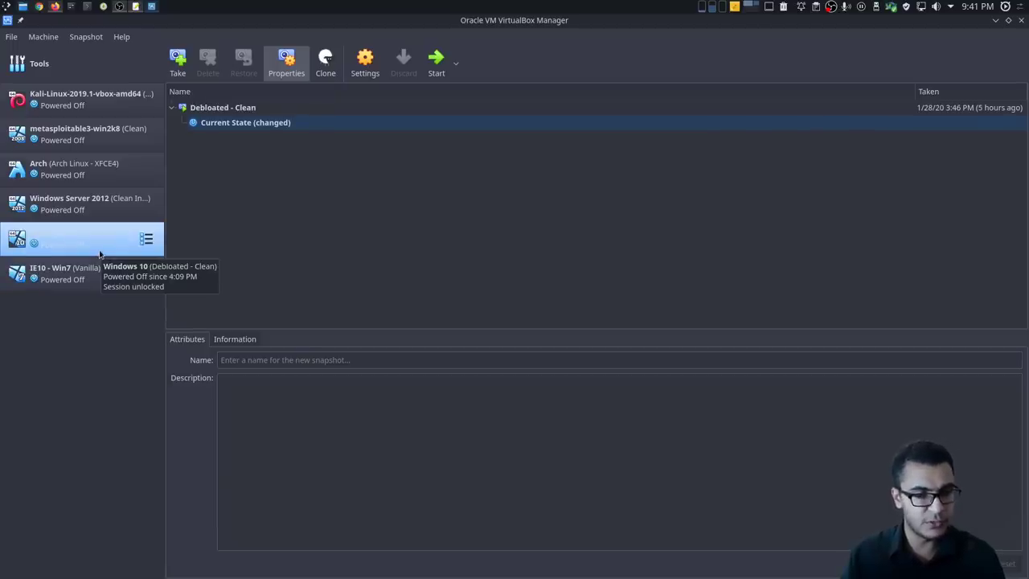
left_click(107, 216)
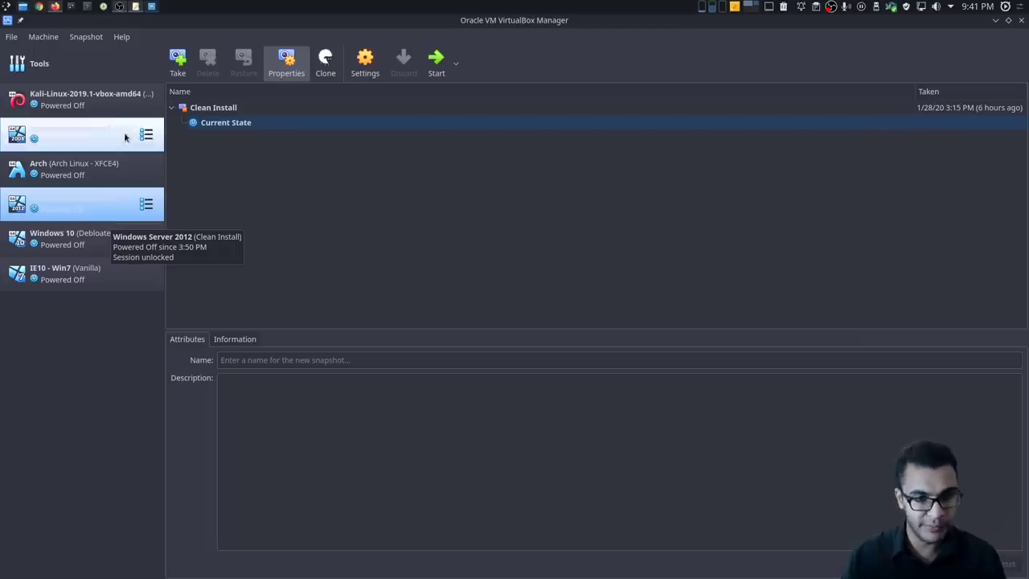
left_click(87, 279)
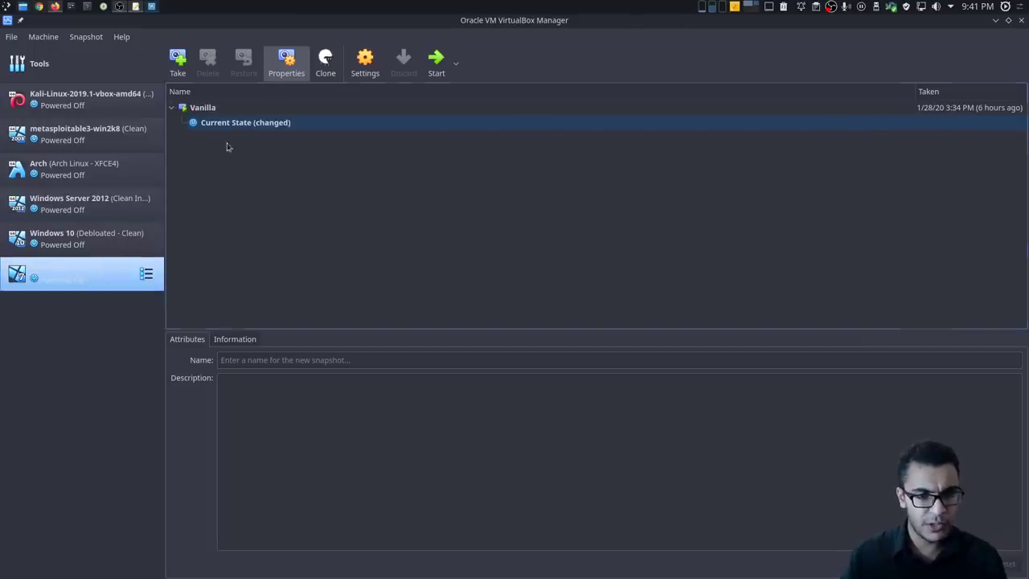
left_click(215, 111)
- Restore IE10 - Win7 to Vanilla, first saving the current state as a 'Clean Install' snapshot
left_click(237, 75)
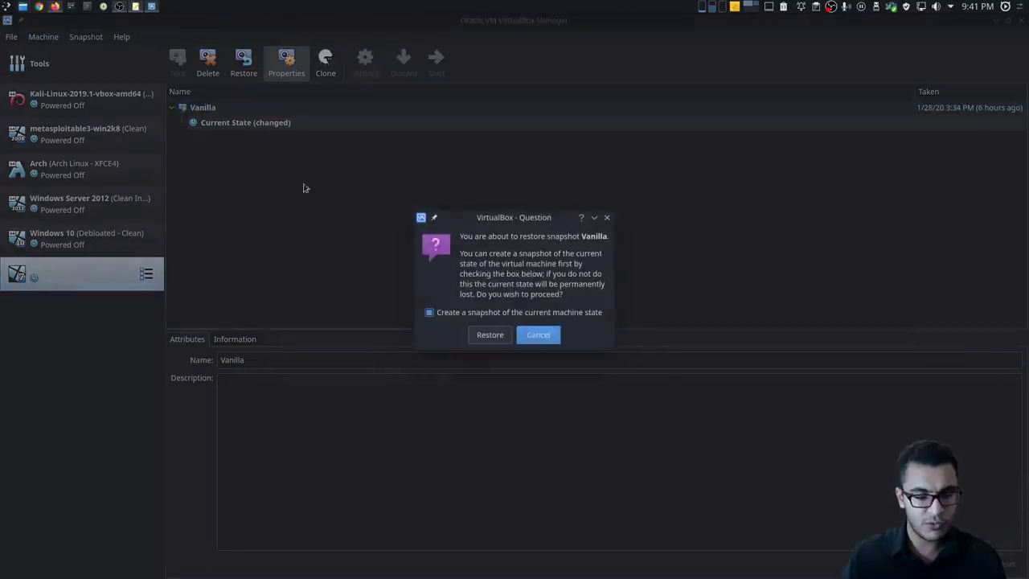
left_click(489, 335)
triple_click(454, 219)
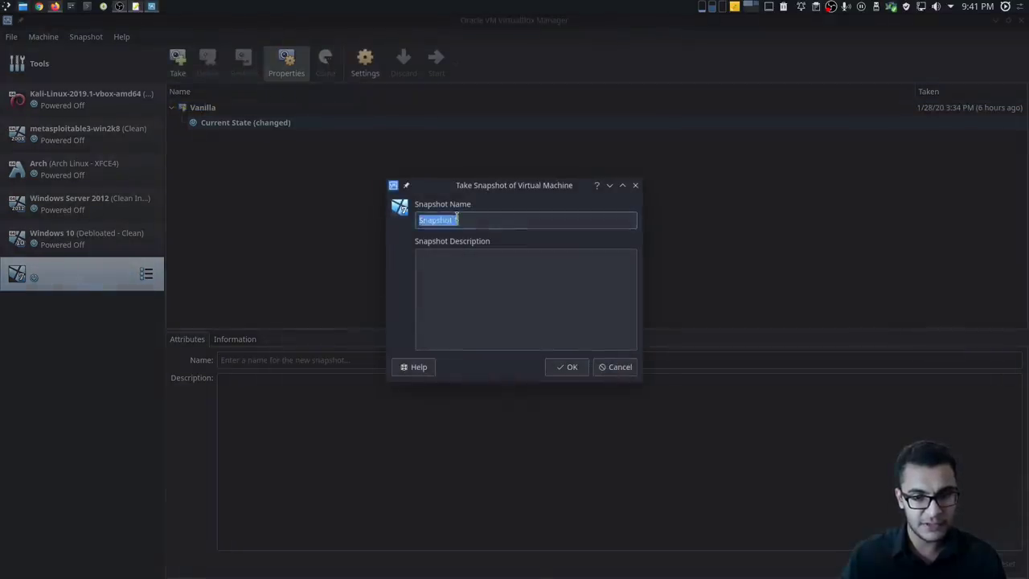
type("Clean Inst")
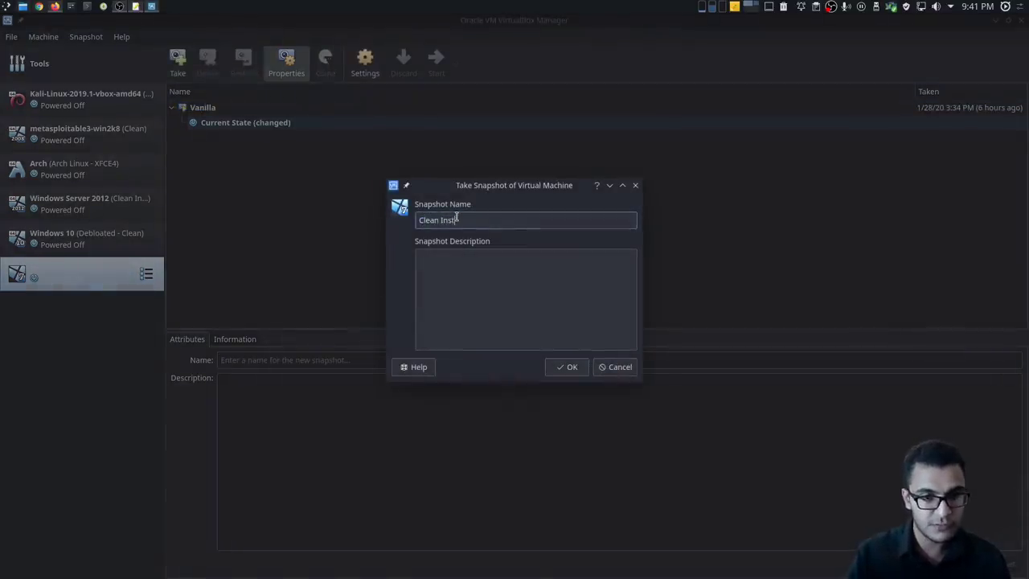
type("all")
left_click(565, 367)
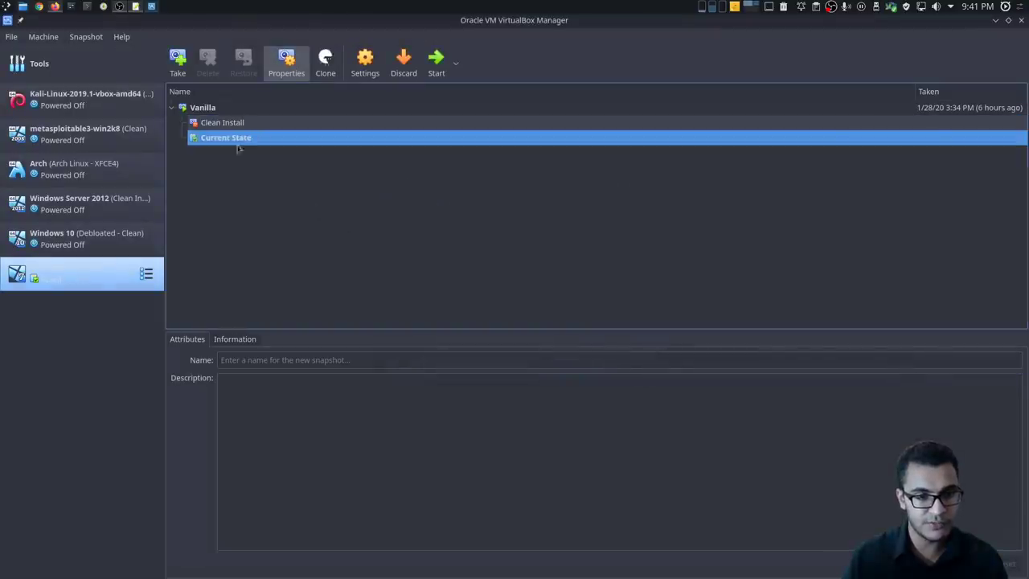
- Delete the Clean Install snapshot
left_click(269, 124)
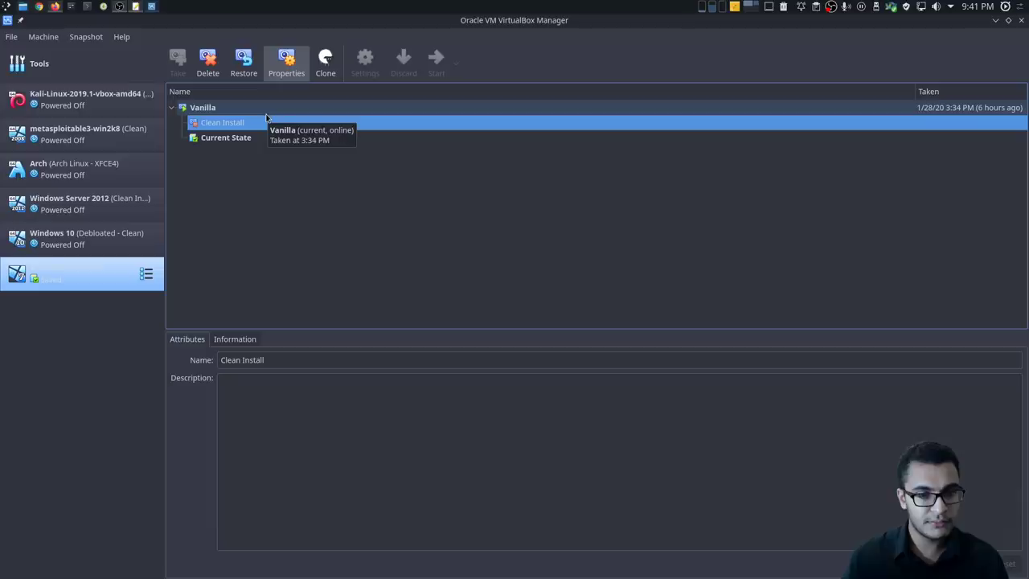
left_click(214, 66)
left_click(507, 353)
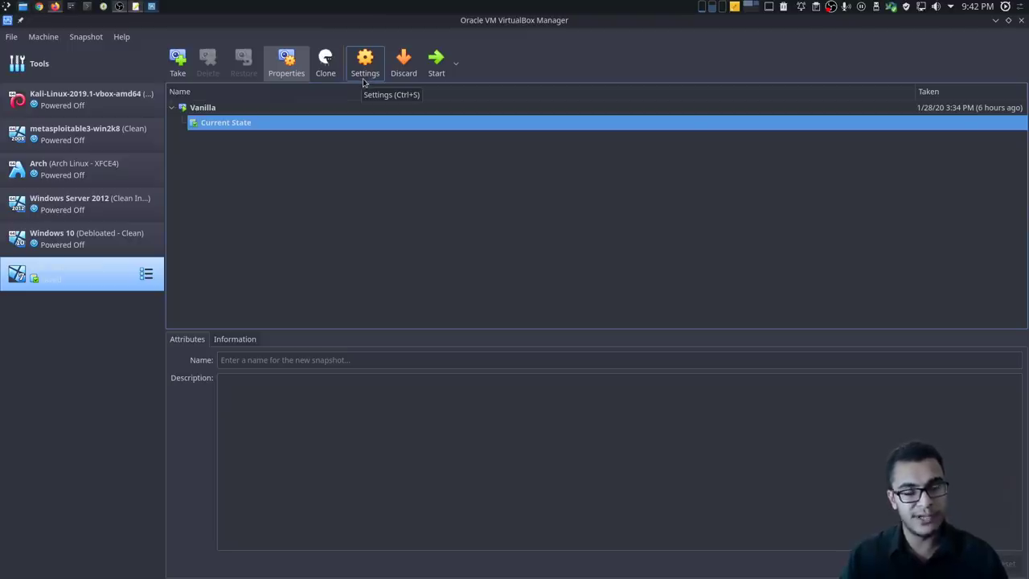
left_click(364, 81)
left_click_drag(427, 134, 381, 110)
left_click(312, 211)
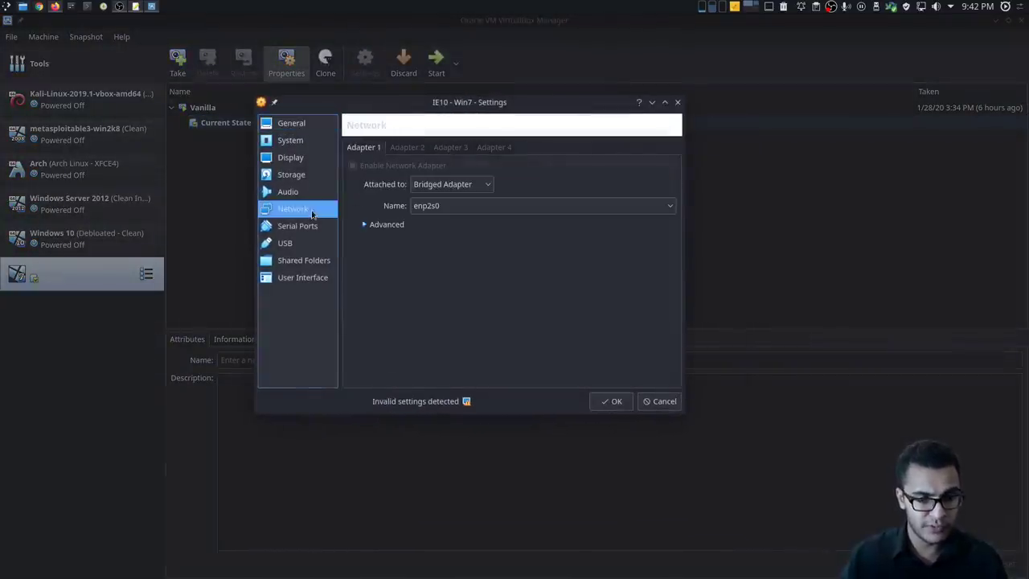
left_click(314, 178)
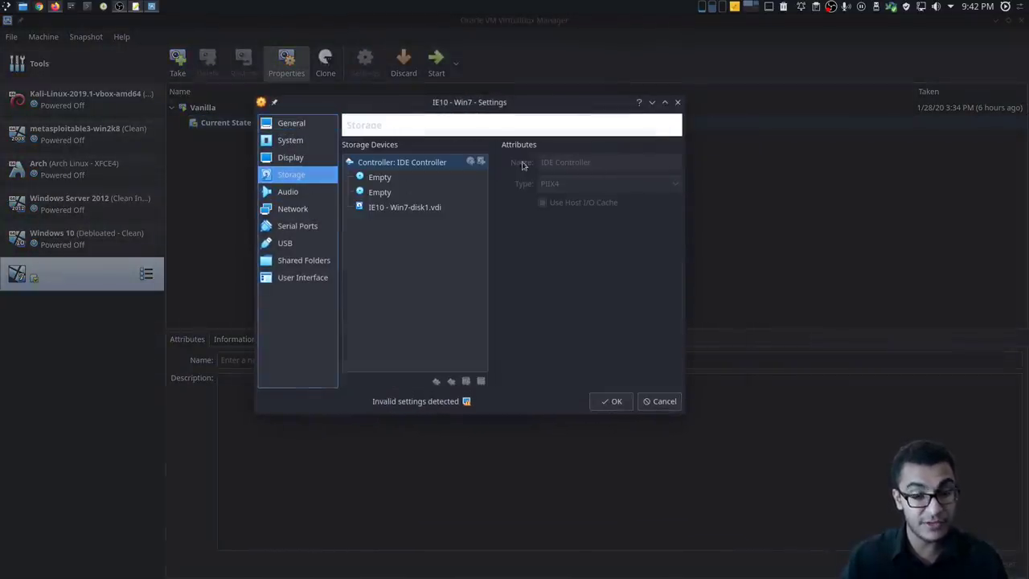
left_click(432, 182)
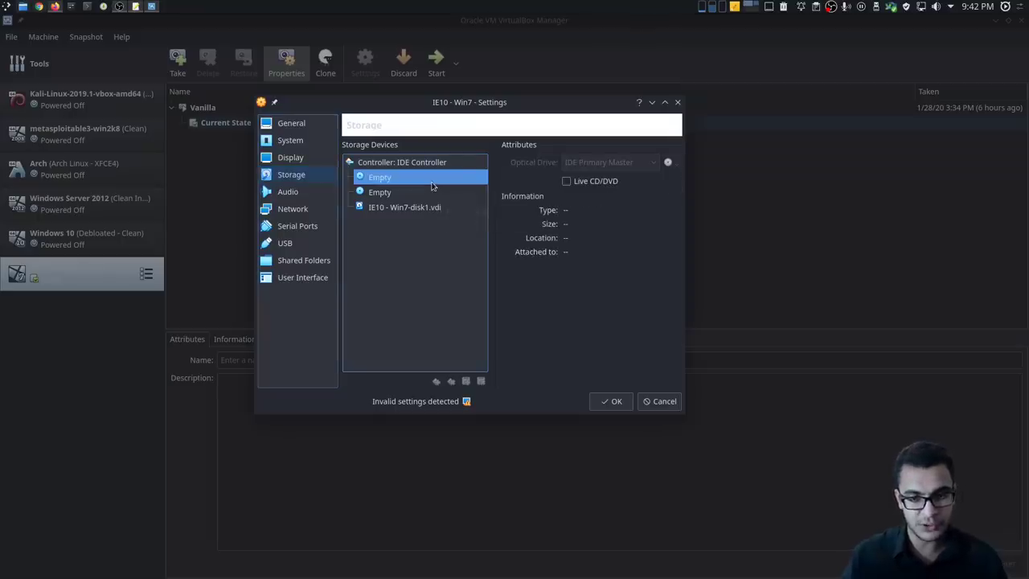
left_click_drag(482, 107, 497, 110)
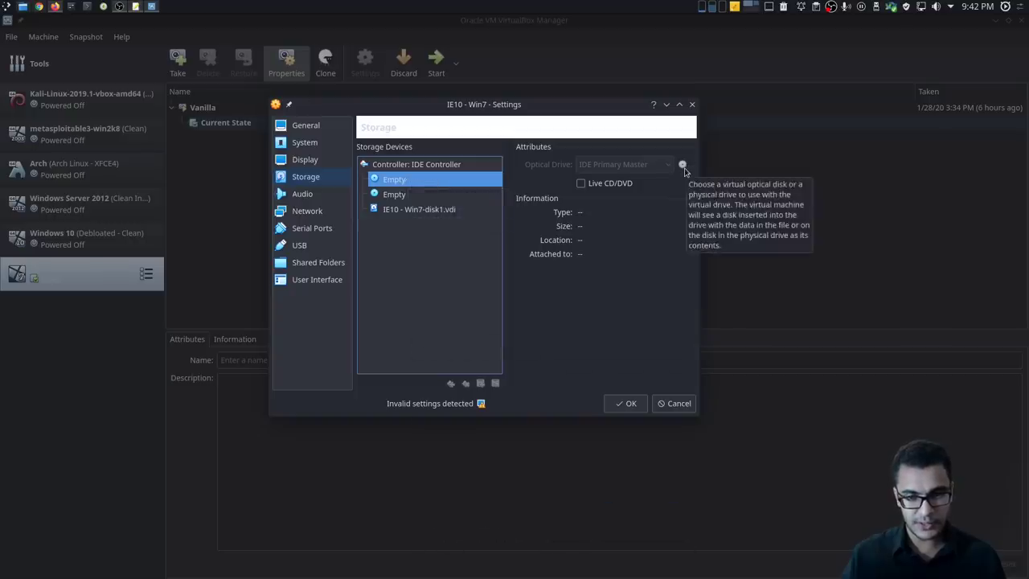
left_click(441, 195)
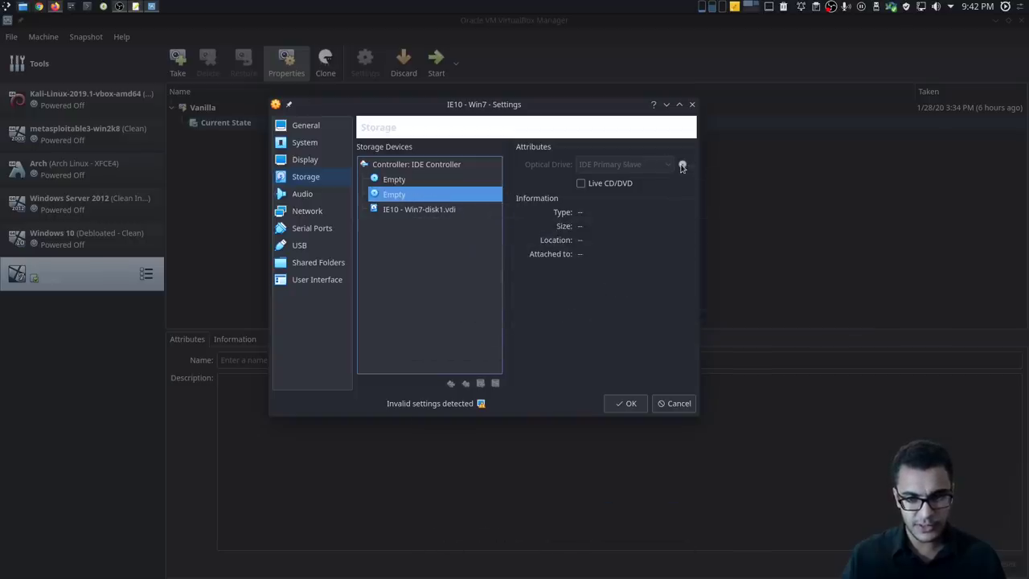
left_click(677, 403)
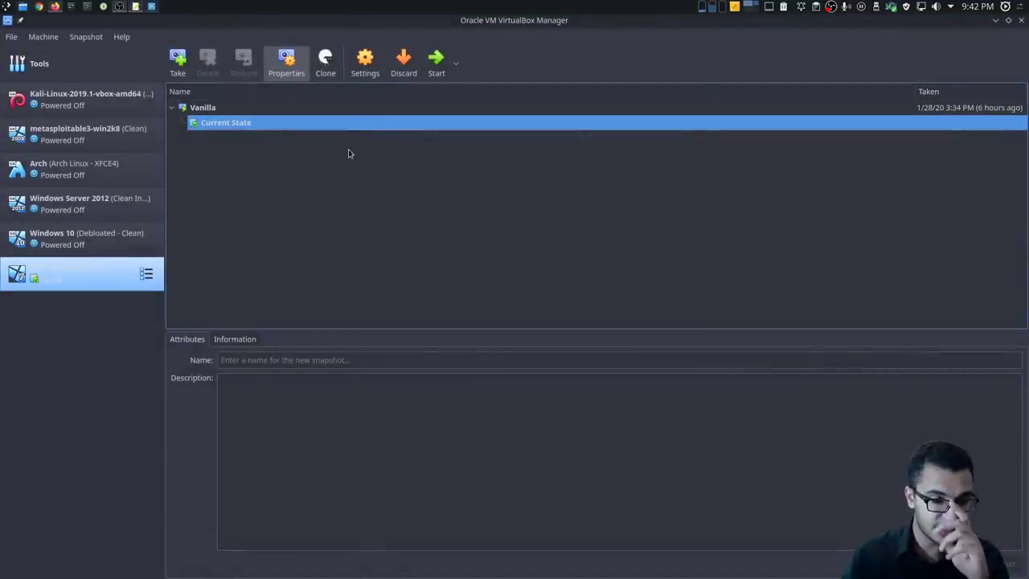
- Boot the IE10 - Win7 VM and shut down Windows from the Start menu
left_click(436, 63)
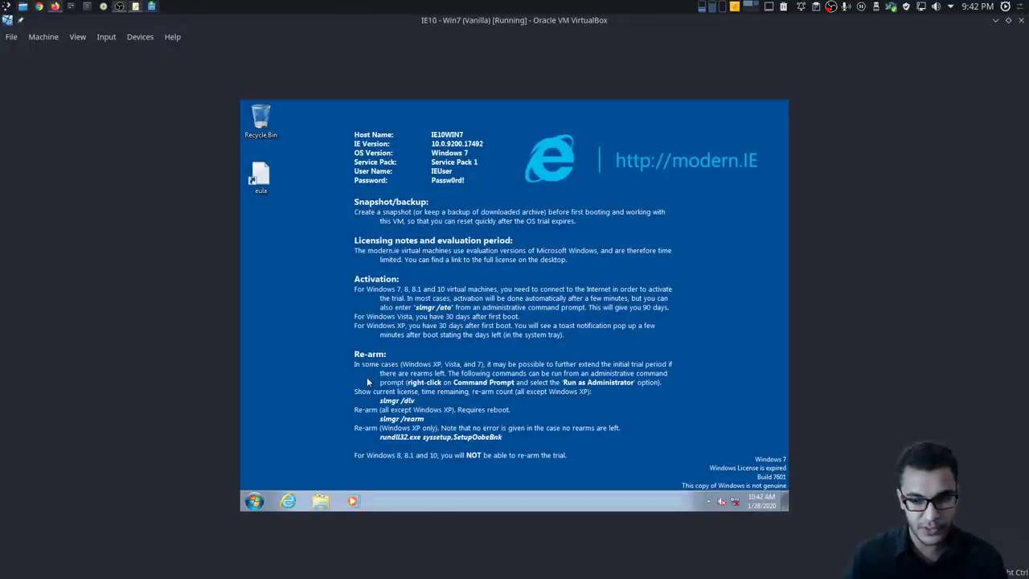
left_click(252, 502)
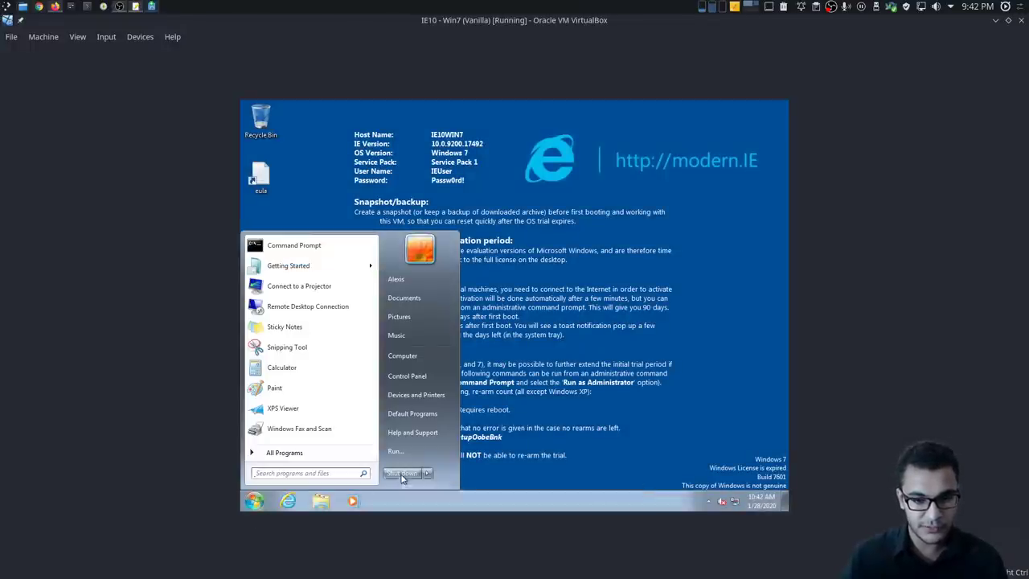
left_click(402, 476)
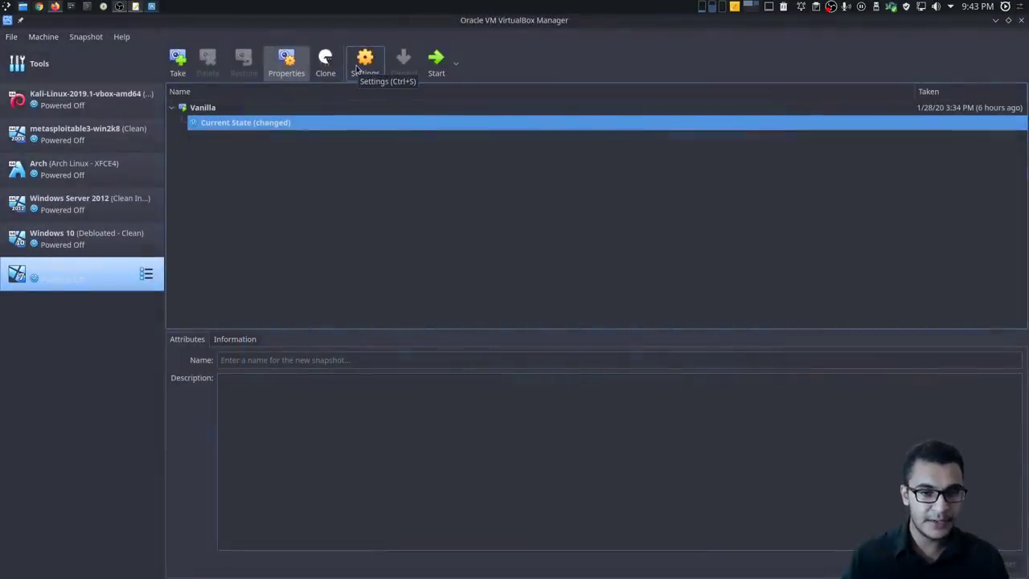
- Boot the VM again, attempt an empty-password login, and dismiss the incorrect password message
left_click(437, 74)
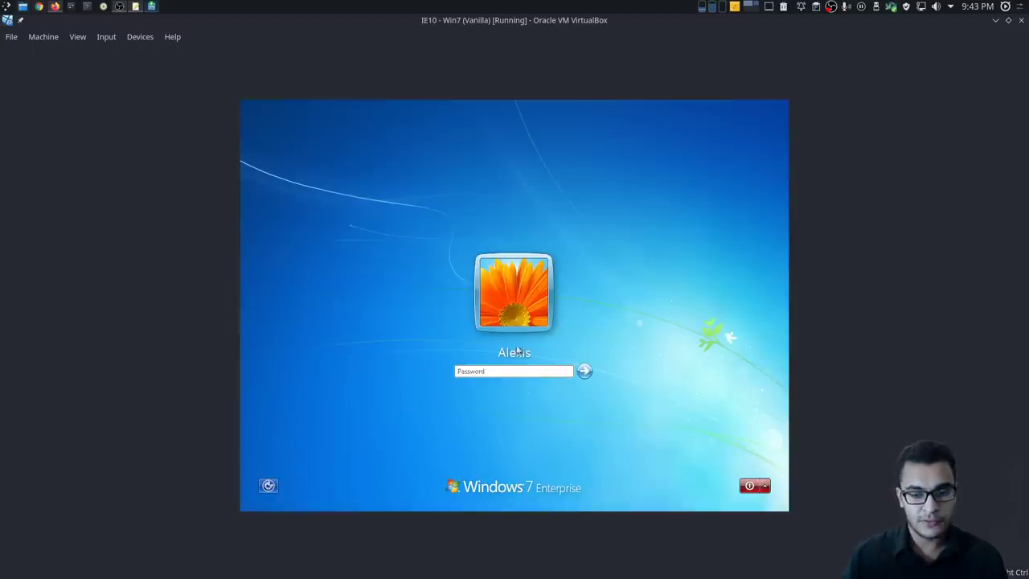
left_click(585, 370)
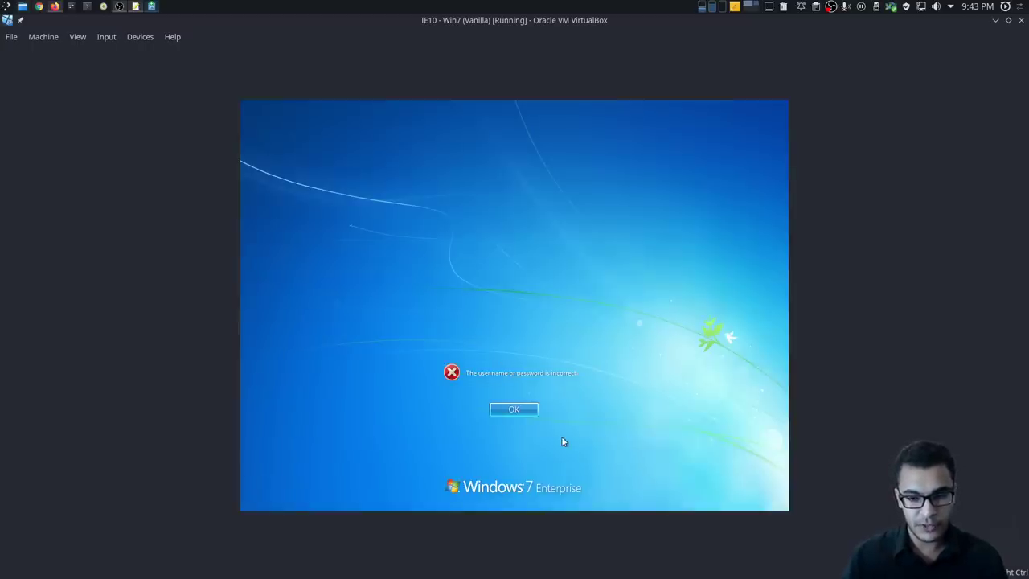
left_click(524, 412)
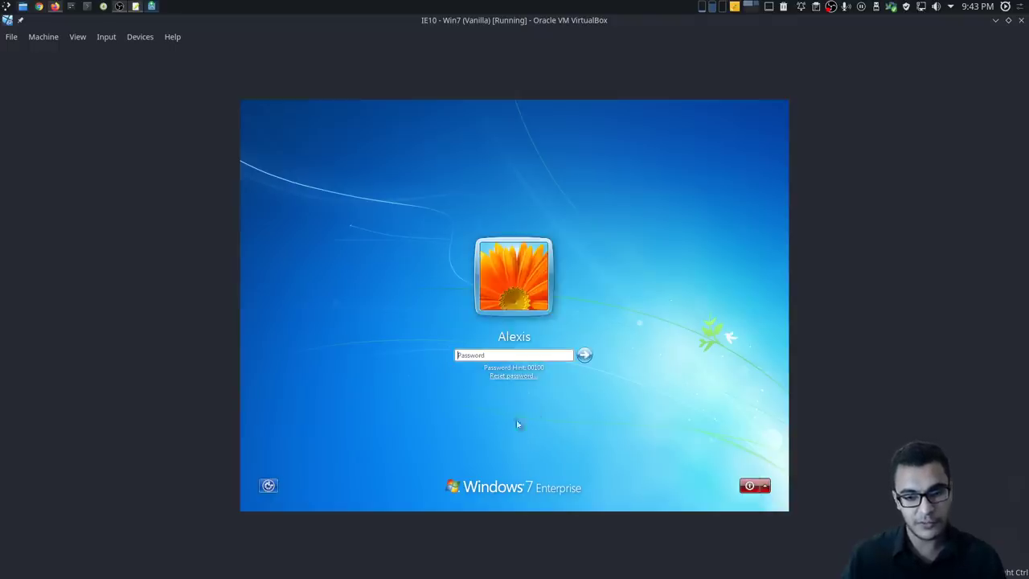
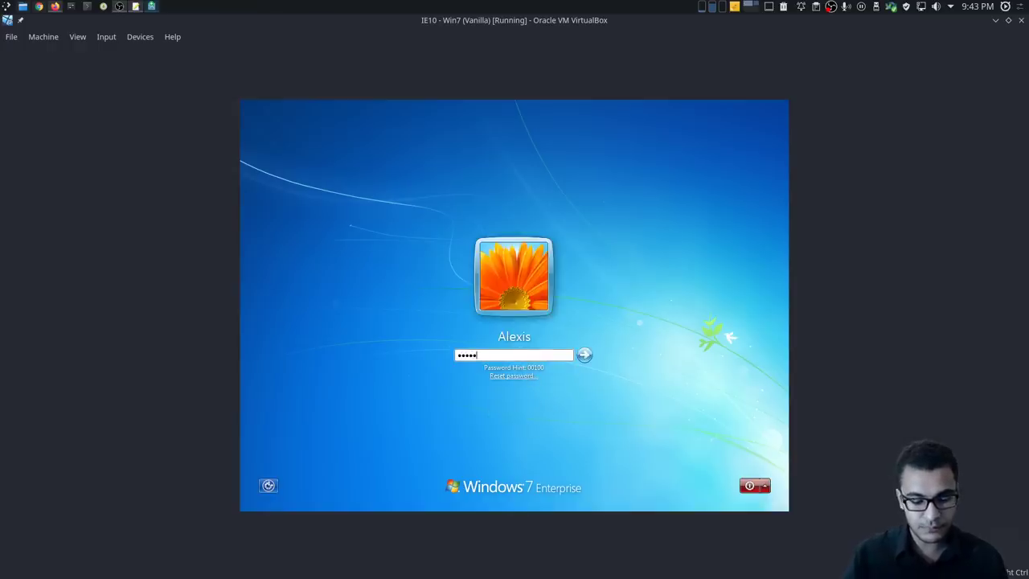
- Sign into the Windows 7 guest, postpone activation, dismiss the genuine-software notice, and shut the guest down
key("Return")
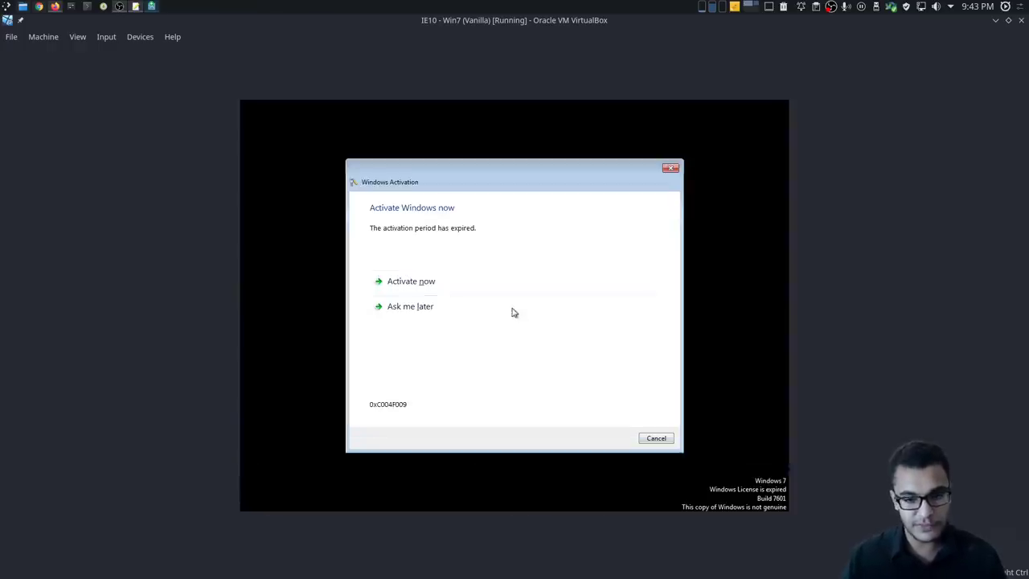
left_click(512, 310)
left_click(660, 437)
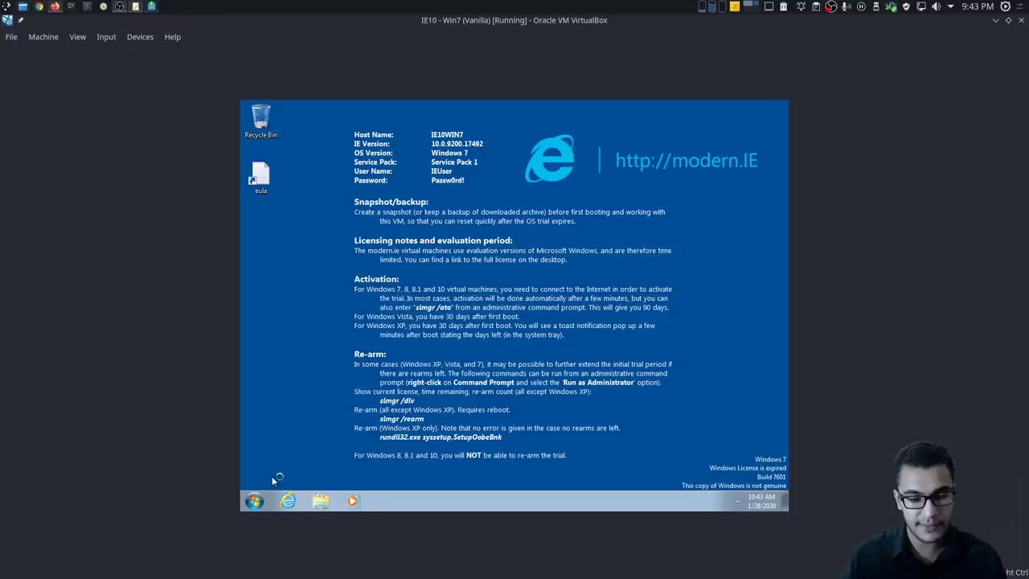
left_click(257, 498)
left_click(400, 480)
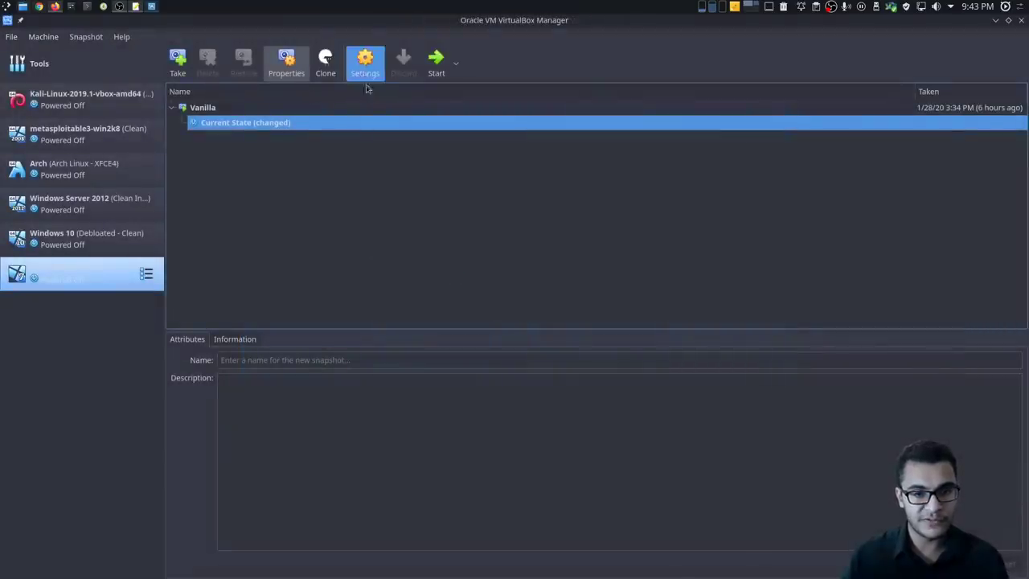
- Open the IE10 - Win7 settings on the System page, showing 2048 MB memory and the boot order
left_click(364, 64)
left_click(351, 166)
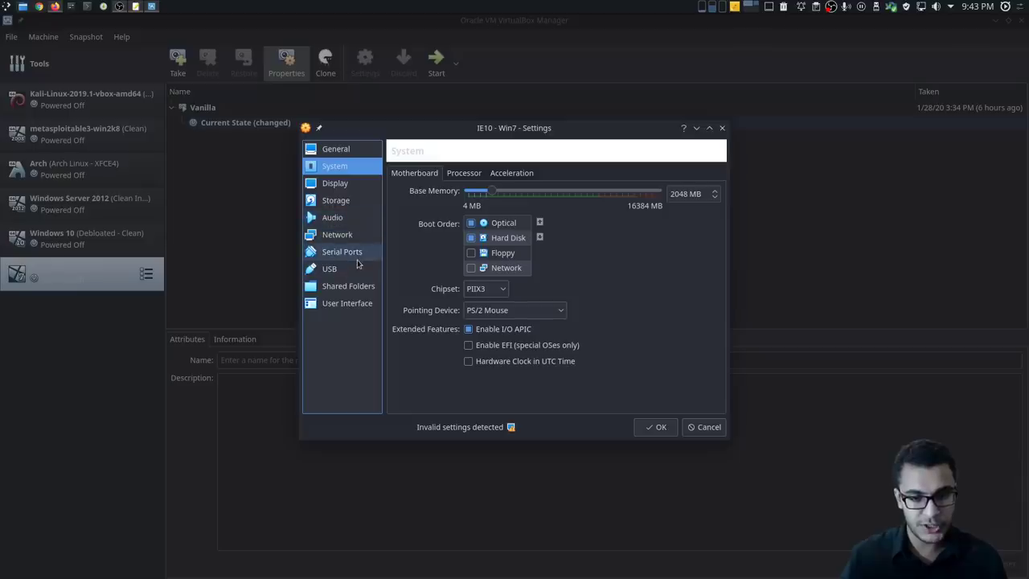
- On the Storage page, load kon-bootCD.iso into the first empty optical drive through the Optical Disk Selector
left_click(336, 200)
left_click(483, 205)
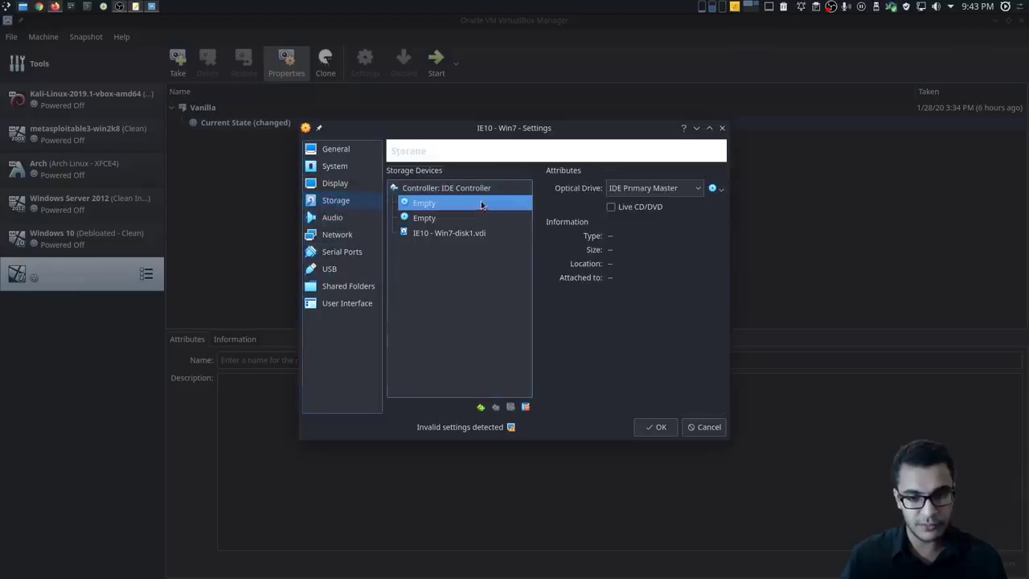
left_click(712, 188)
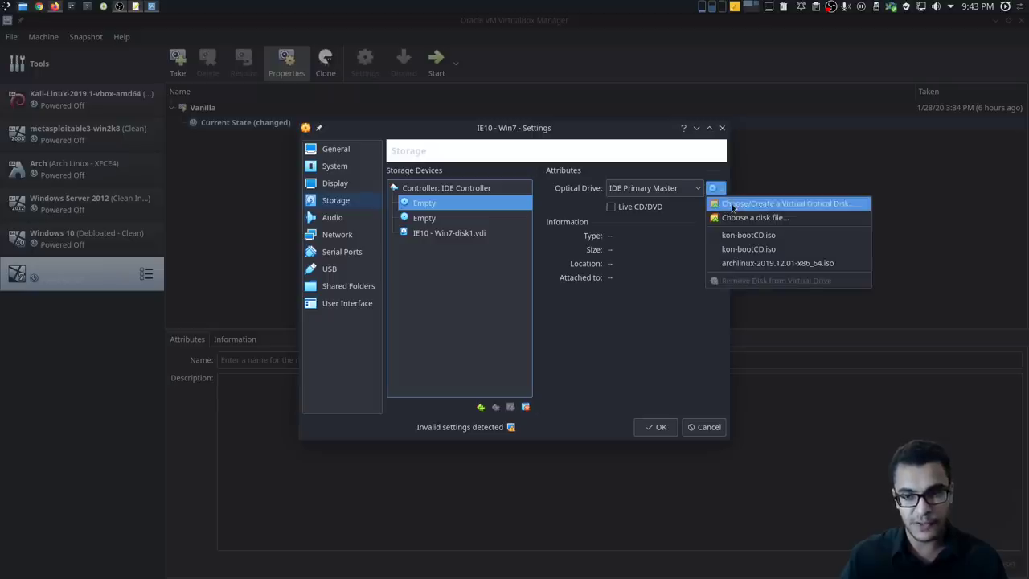
left_click(732, 205)
left_click(417, 277)
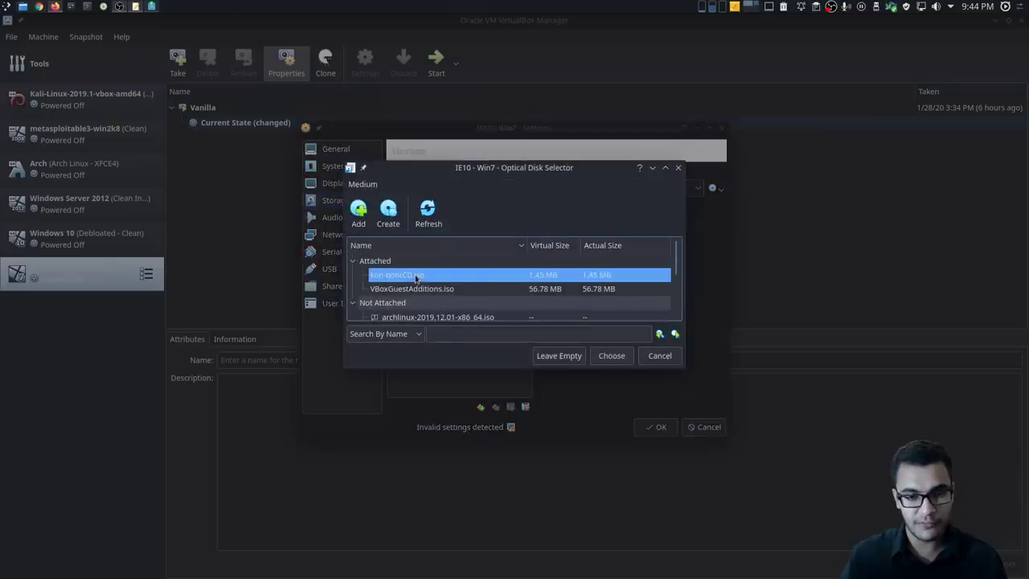
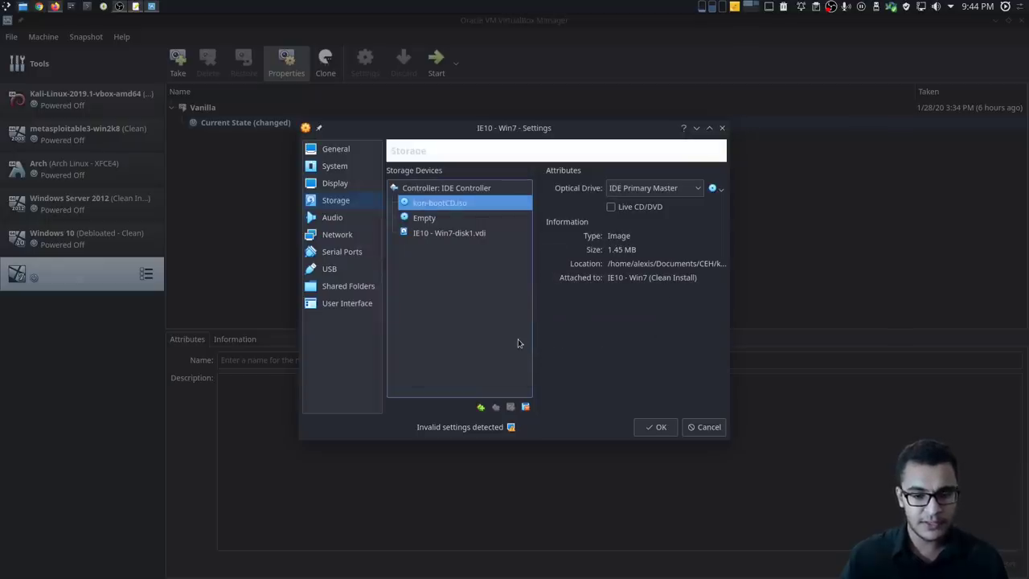
- Save the storage settings with kon-bootCD.iso on IDE Primary Master
left_click(655, 427)
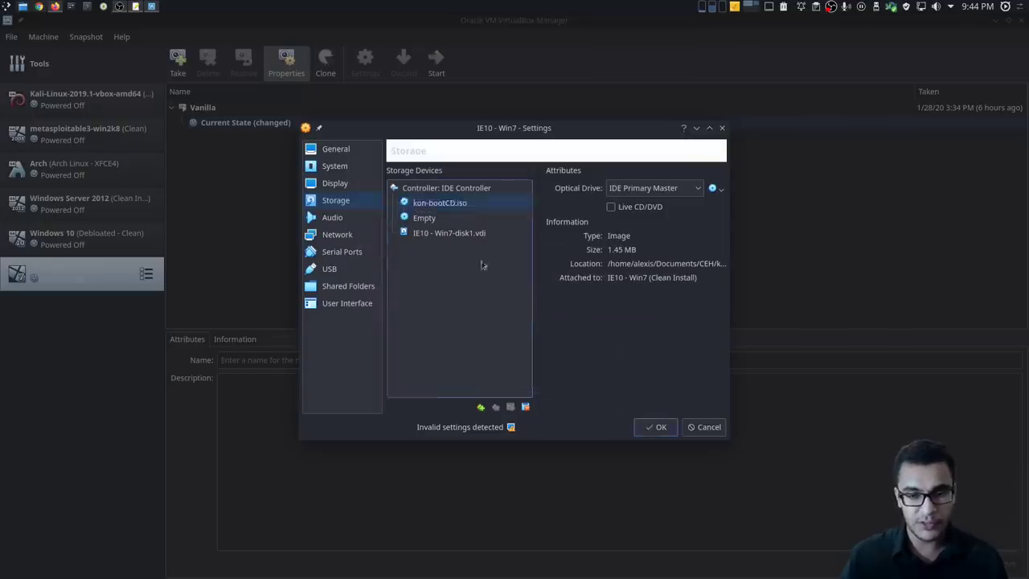
- Start the IE10 - Win7 VM and boot it from the CD-ROM via the F12 boot menu
left_click(436, 72)
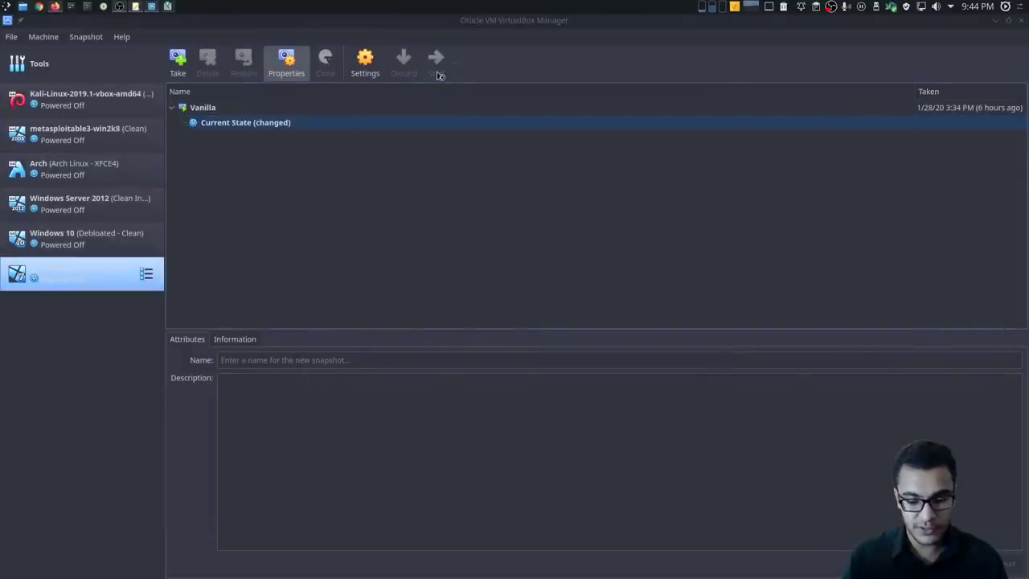
key("F12")
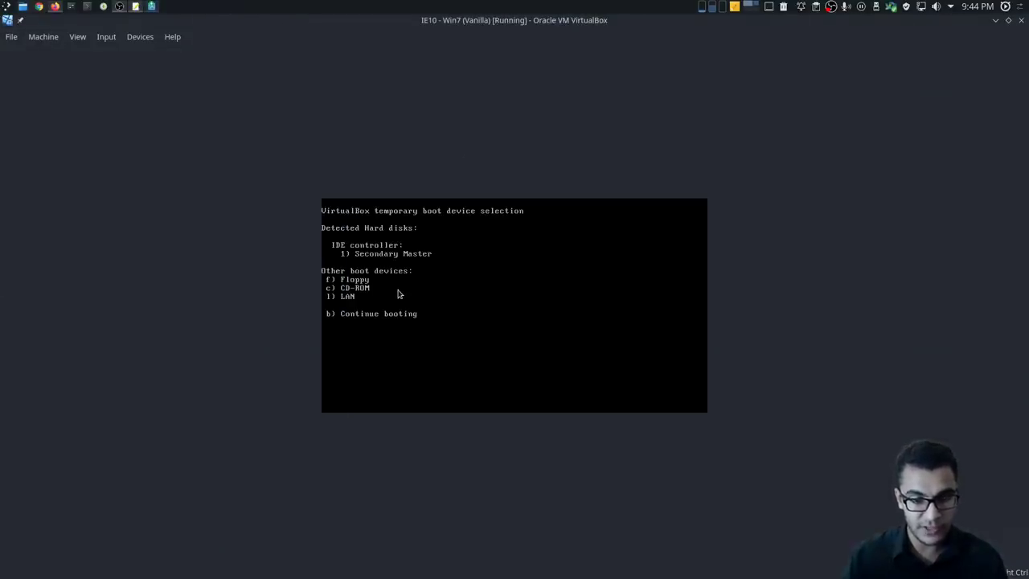
key("c")
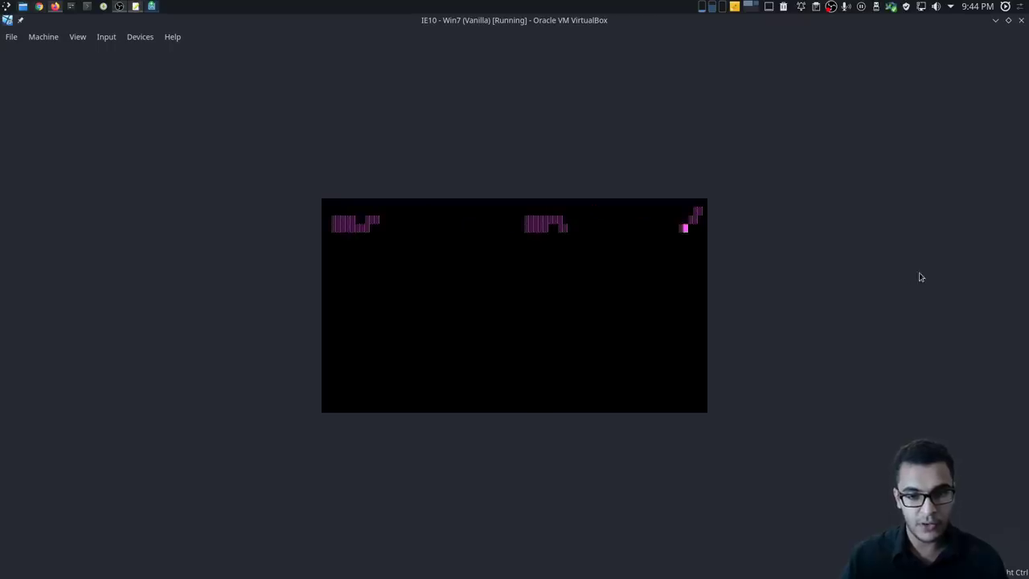
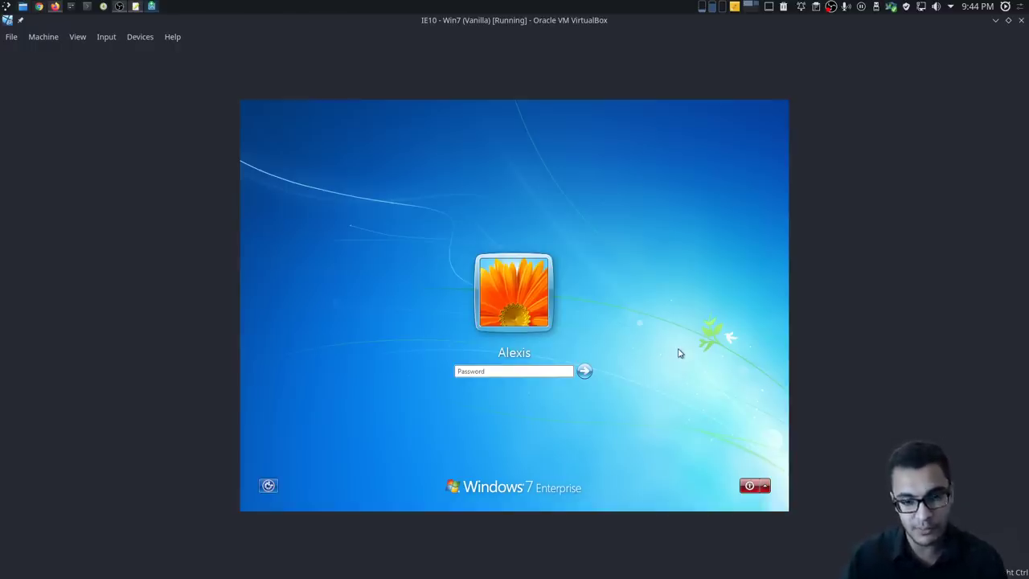
- Sign in to Windows 7 with an empty password and postpone the activation prompt
left_click(585, 372)
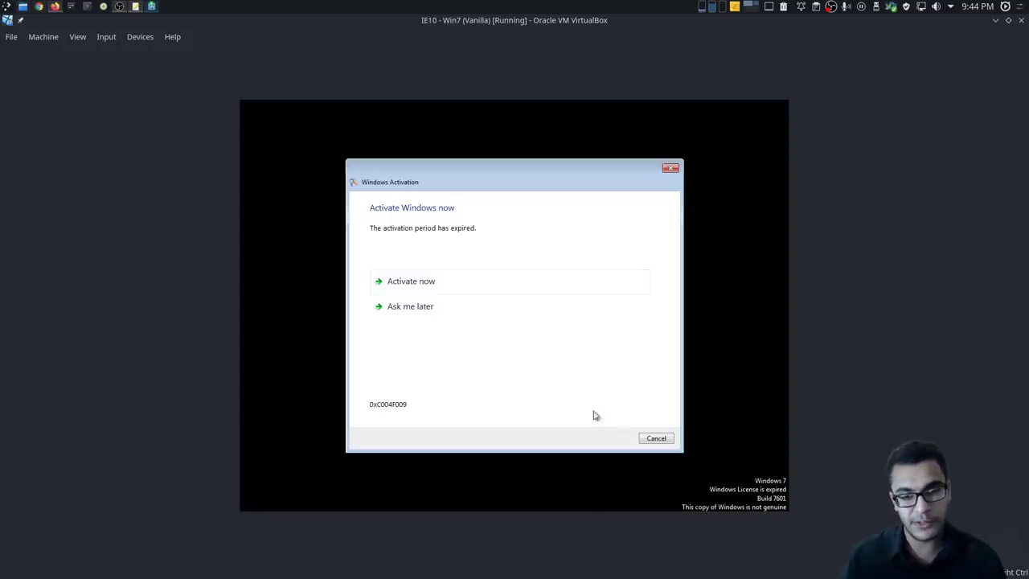
left_click(547, 304)
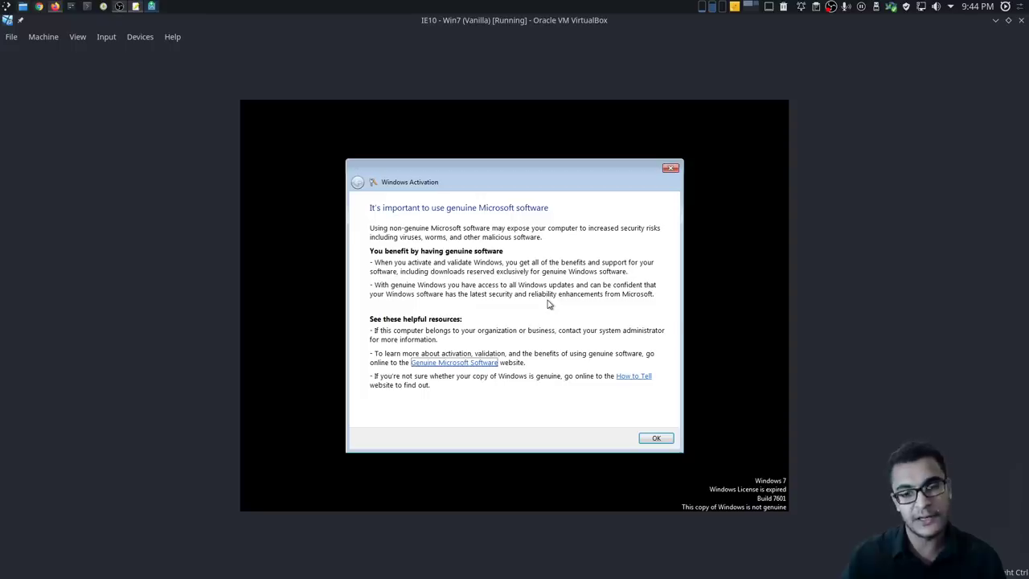
left_click(652, 438)
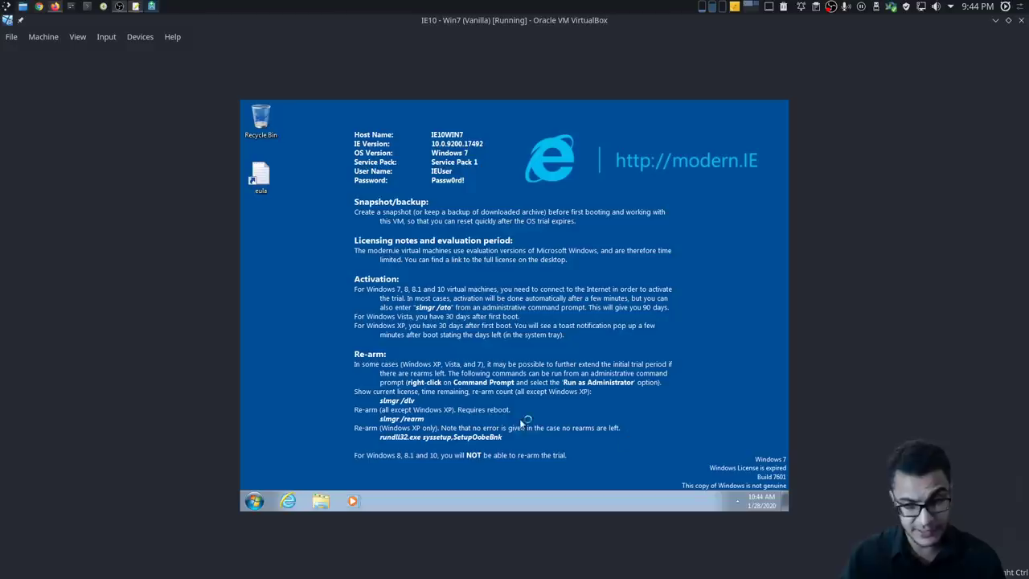
- Refresh the desktop, then shut down the Windows 7 VM from the Start menu
right_click(472, 408)
left_click(409, 331)
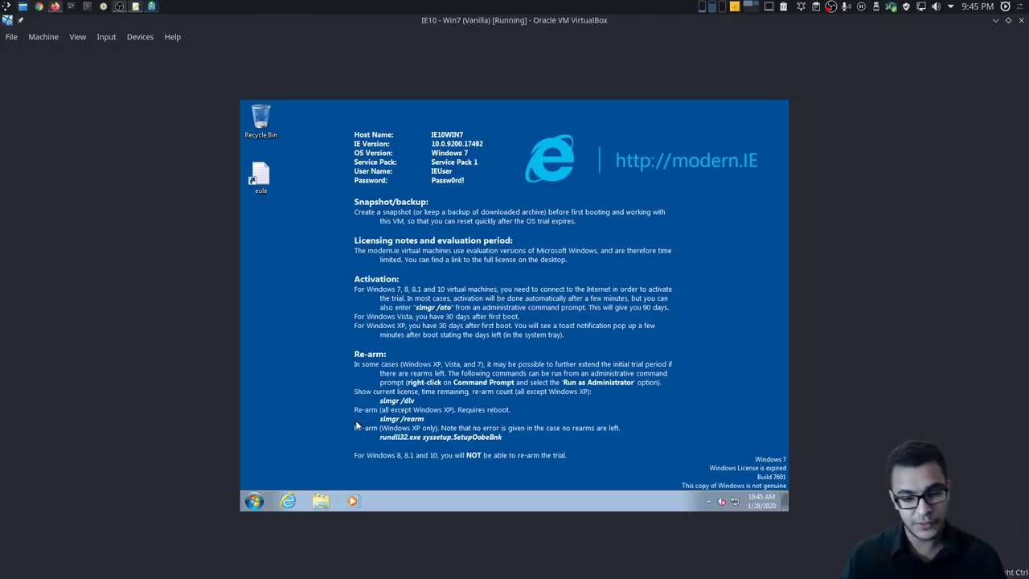
left_click(254, 500)
left_click(405, 472)
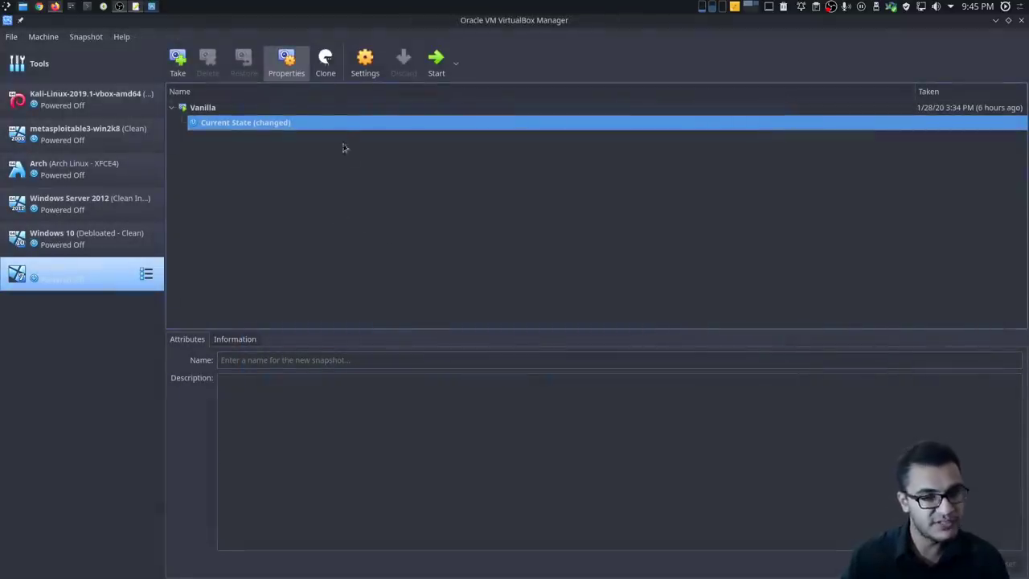
- Restore the Vanilla snapshot without first saving a snapshot of the current state
left_click(223, 108)
right_click(229, 107)
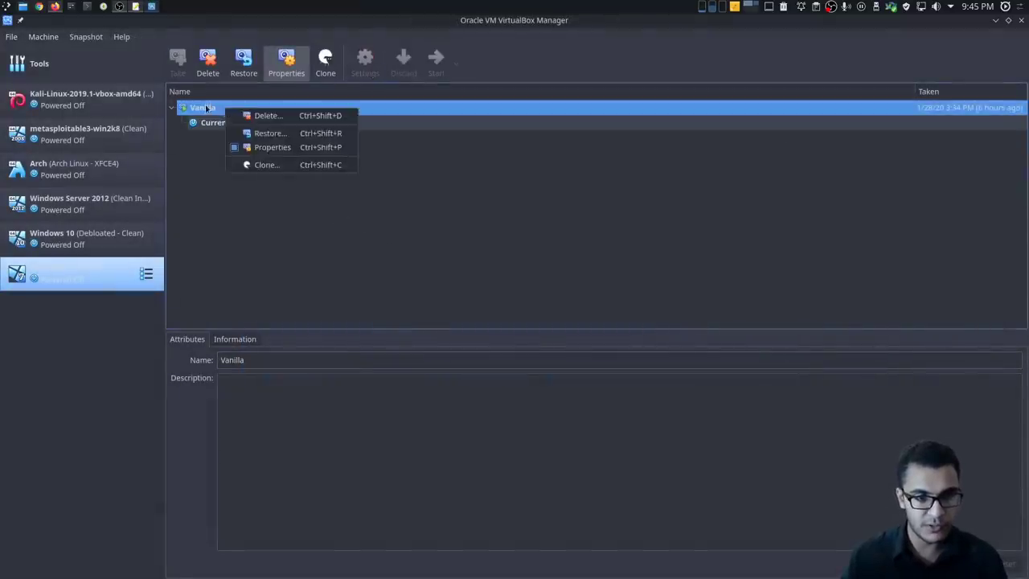
key("Escape")
left_click(235, 60)
left_click(462, 320)
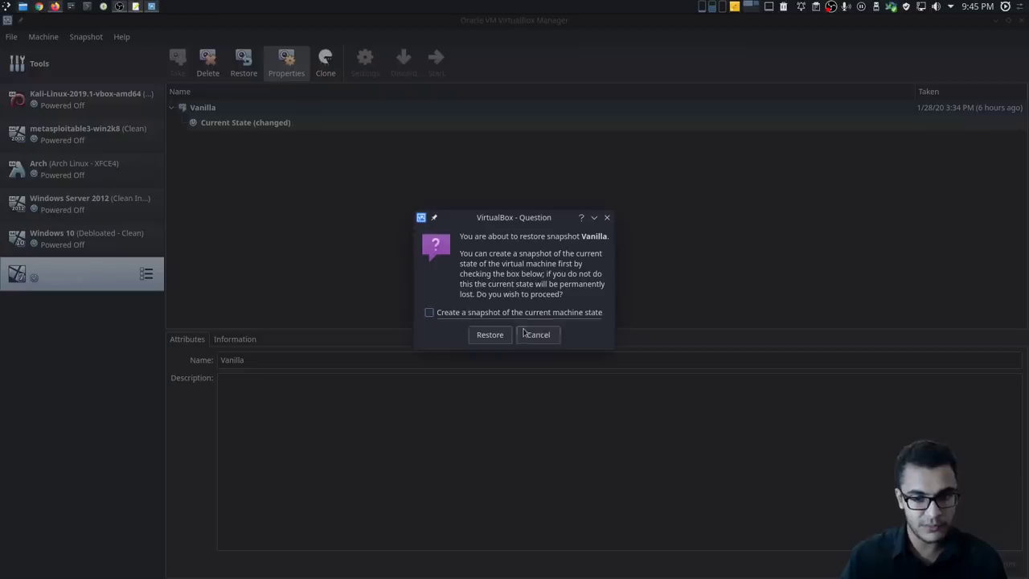
left_click(505, 336)
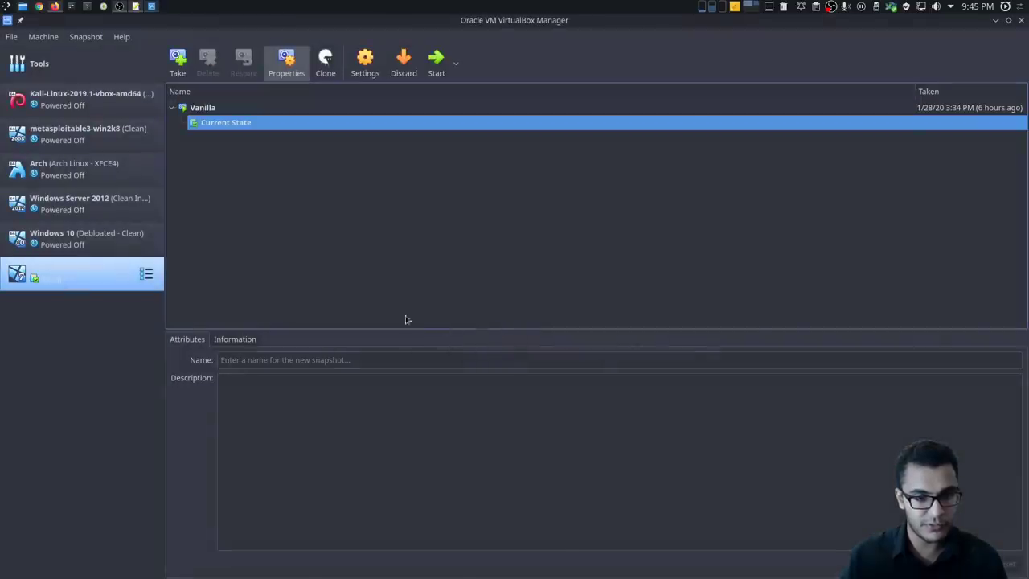
- Open the Windows Server 2012 VM's settings dialog
left_click(89, 207)
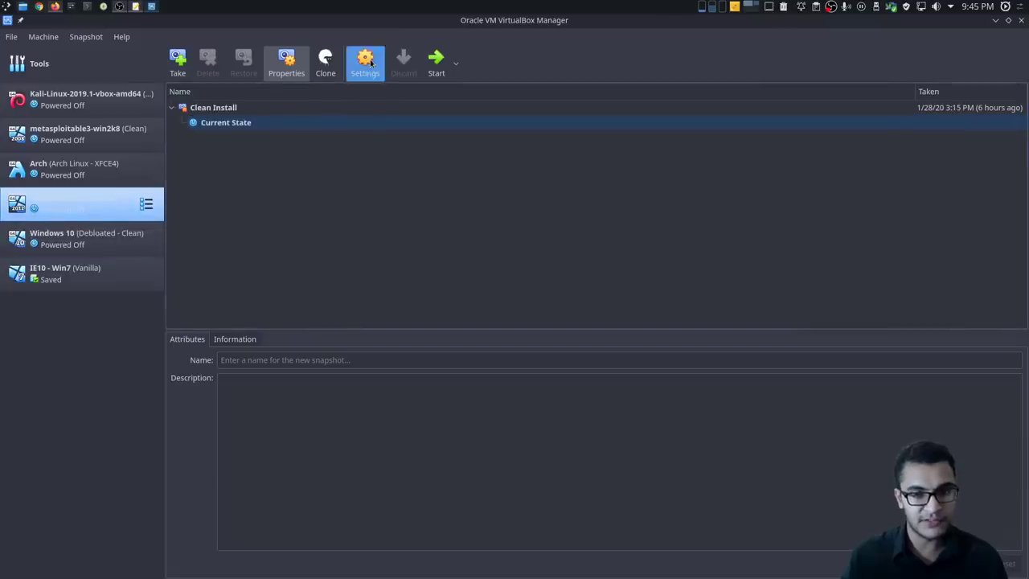
left_click(368, 63)
left_click_drag(474, 133, 466, 117)
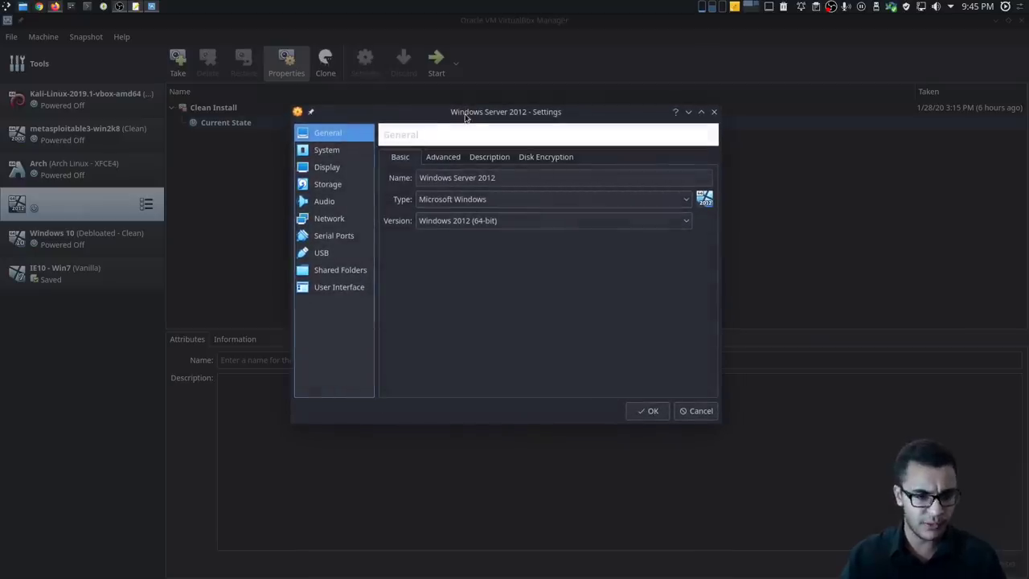
- Untick Floppy in the System > Motherboard boot order
left_click(443, 157)
left_click(327, 149)
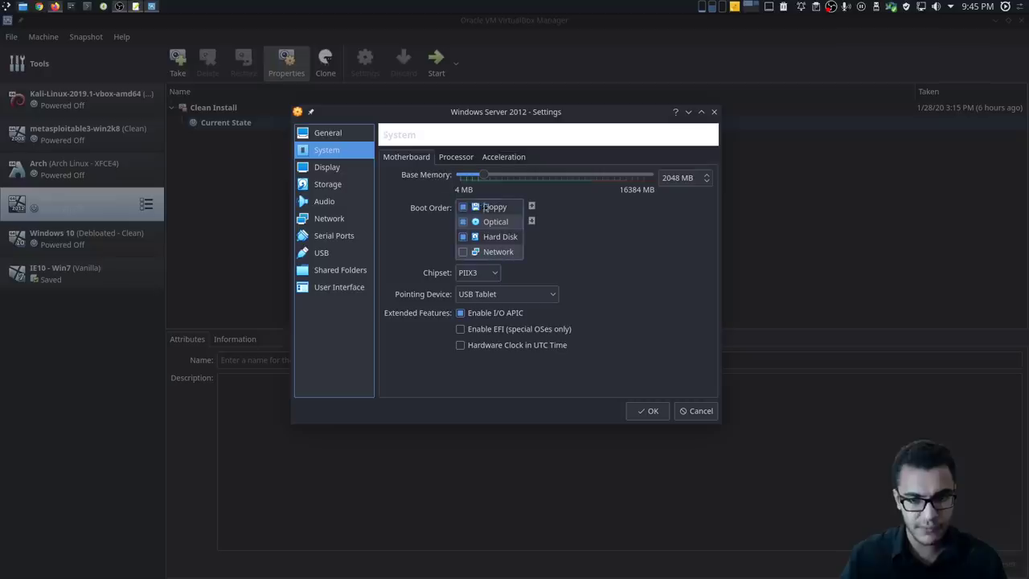
left_click(463, 207)
left_click(510, 221)
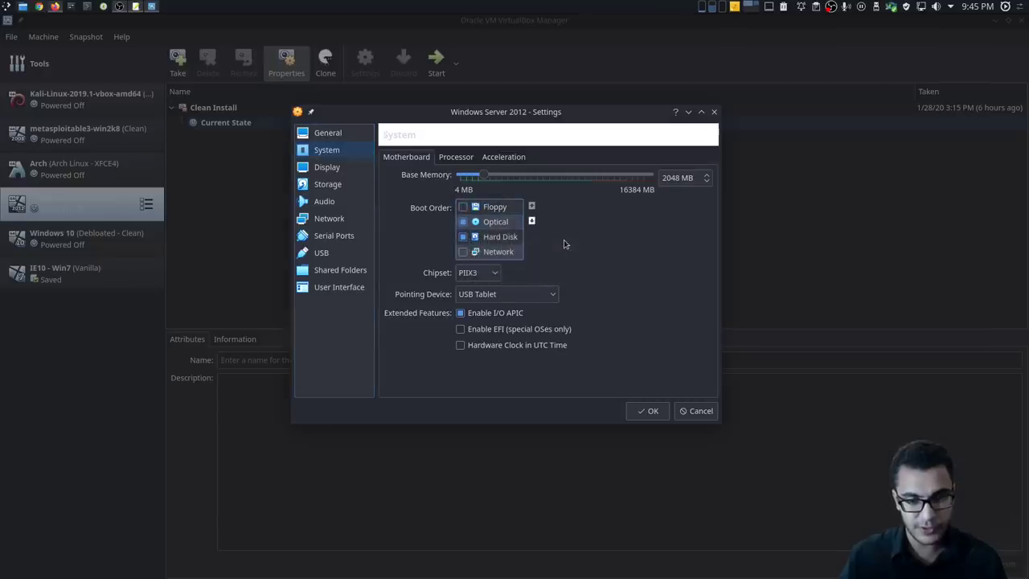
- Review processor and acceleration settings, keeping paravirtualization at Default
left_click(467, 158)
left_click(492, 159)
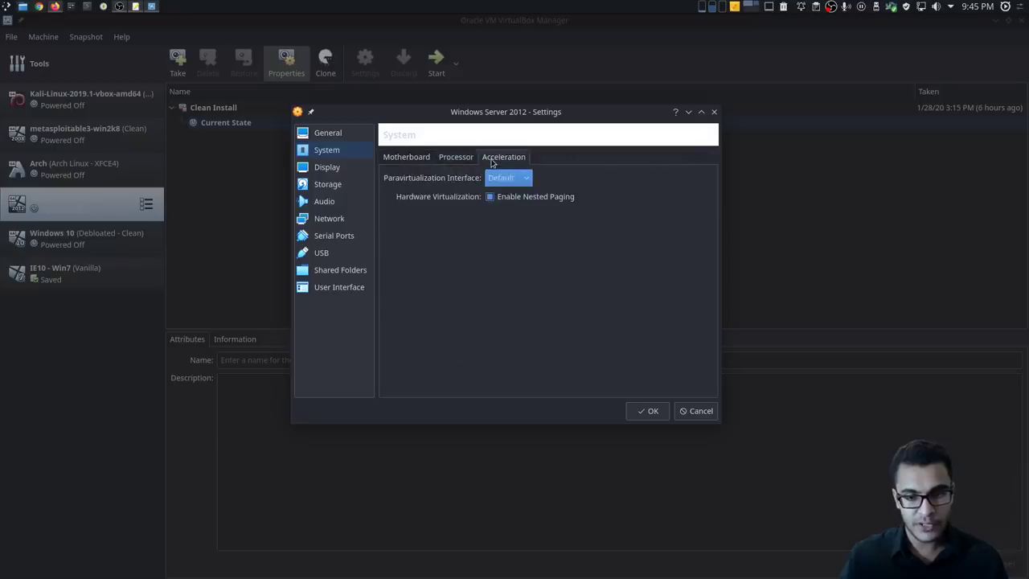
left_click(508, 177)
left_click(502, 177)
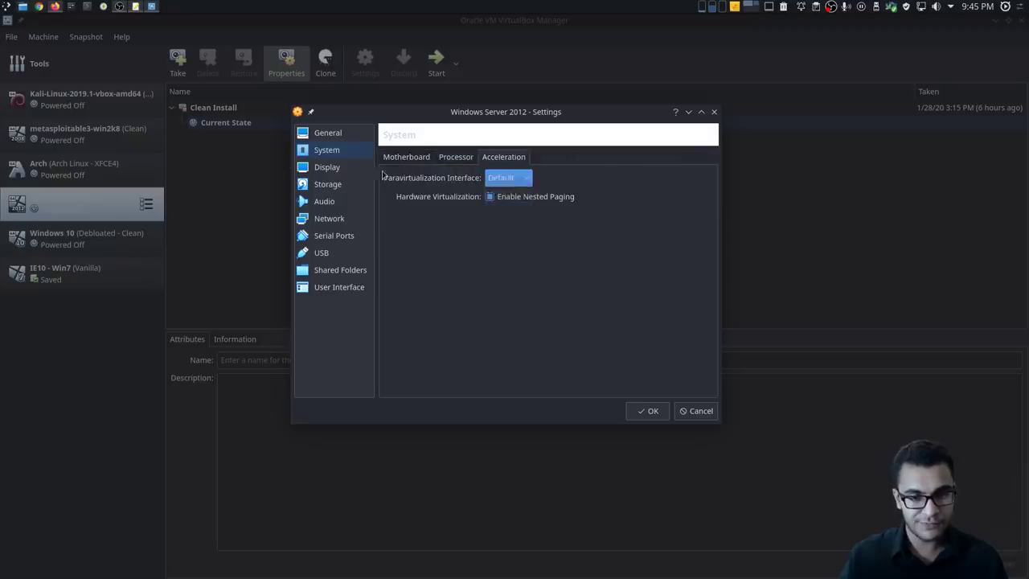
- Browse the optical disk selector, cancel without changing the disk, and close Settings
left_click(361, 173)
left_click(342, 185)
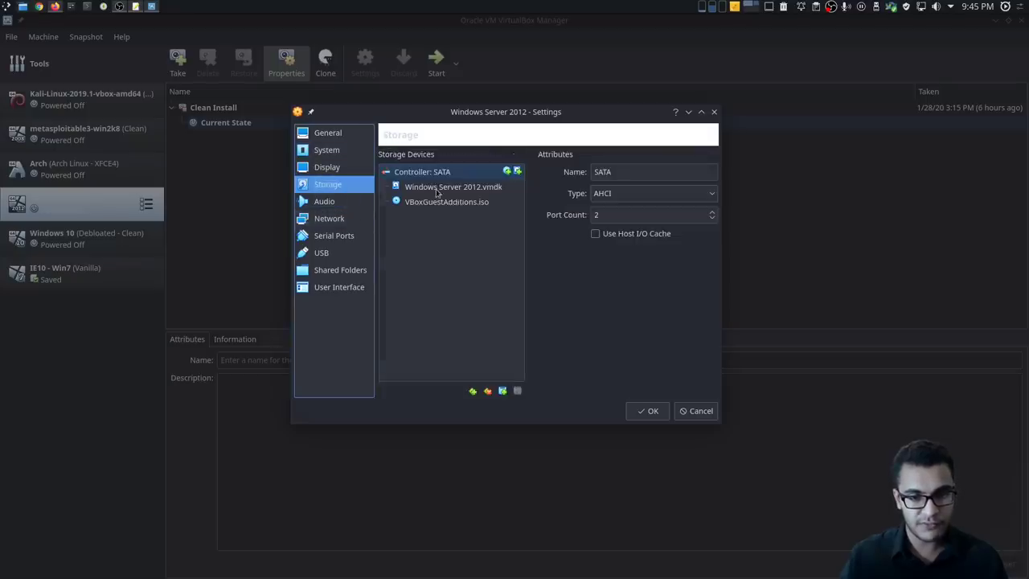
left_click(468, 201)
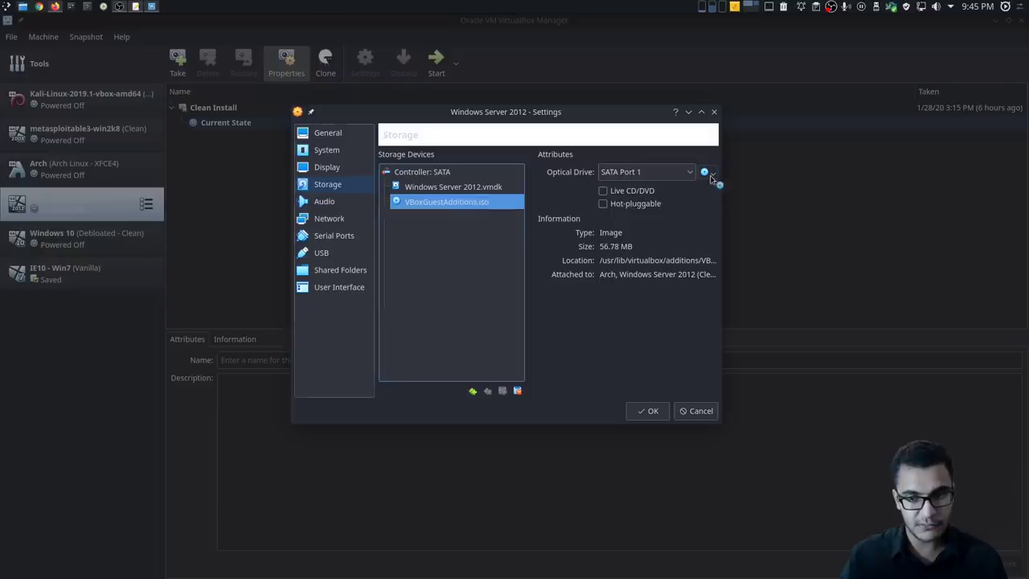
left_click(708, 173)
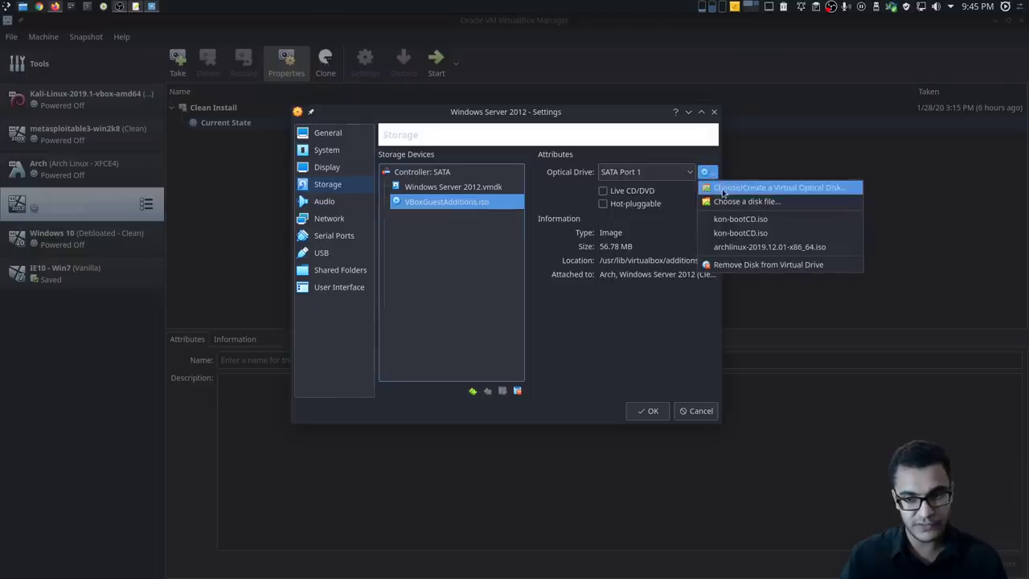
left_click(727, 187)
left_click(447, 261)
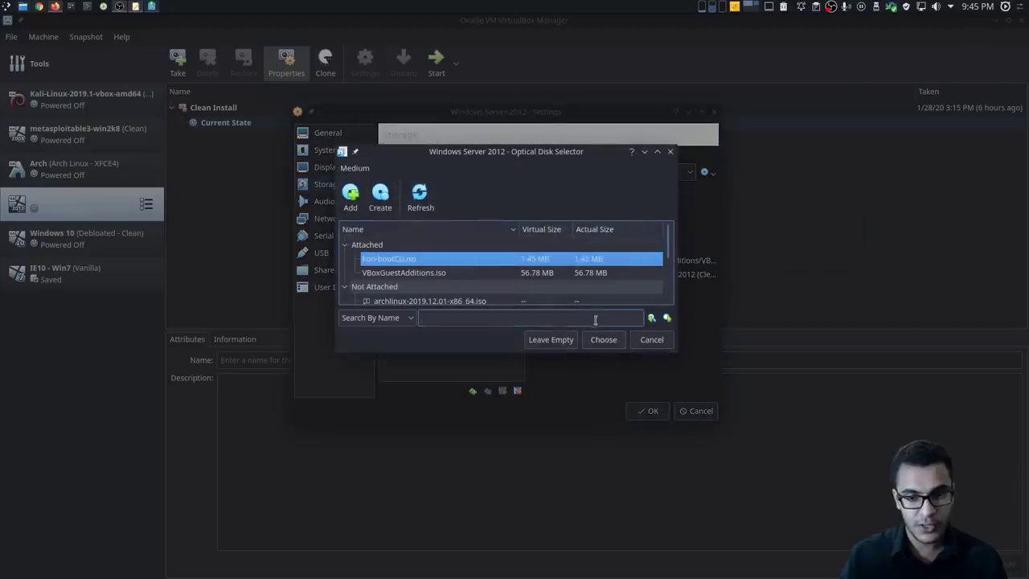
left_click(650, 339)
key("Escape")
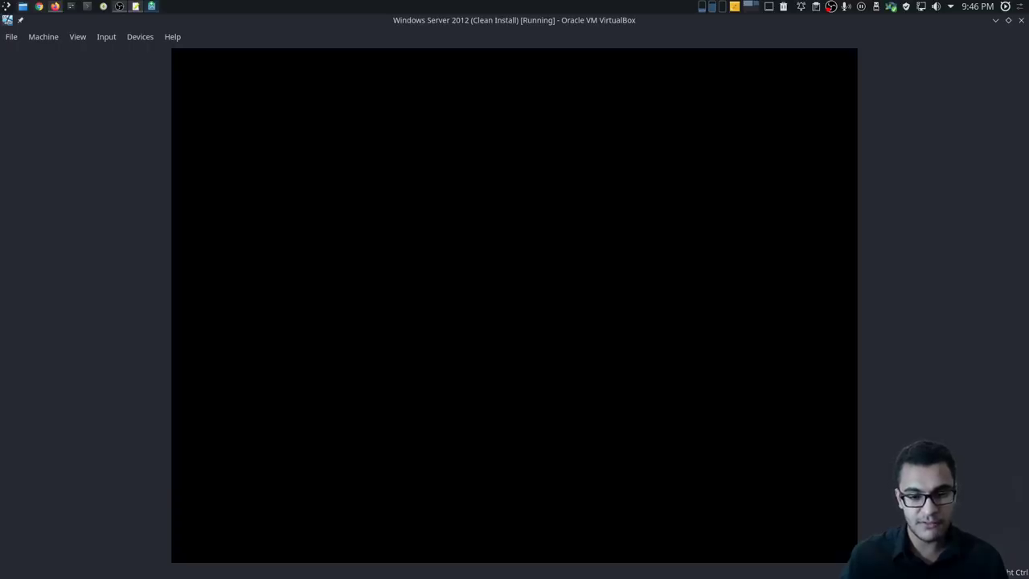
- Send Ctrl-Alt-Del to the Windows Server 2012 guest and sign in with its password
right_click(476, 38)
left_click(443, 303)
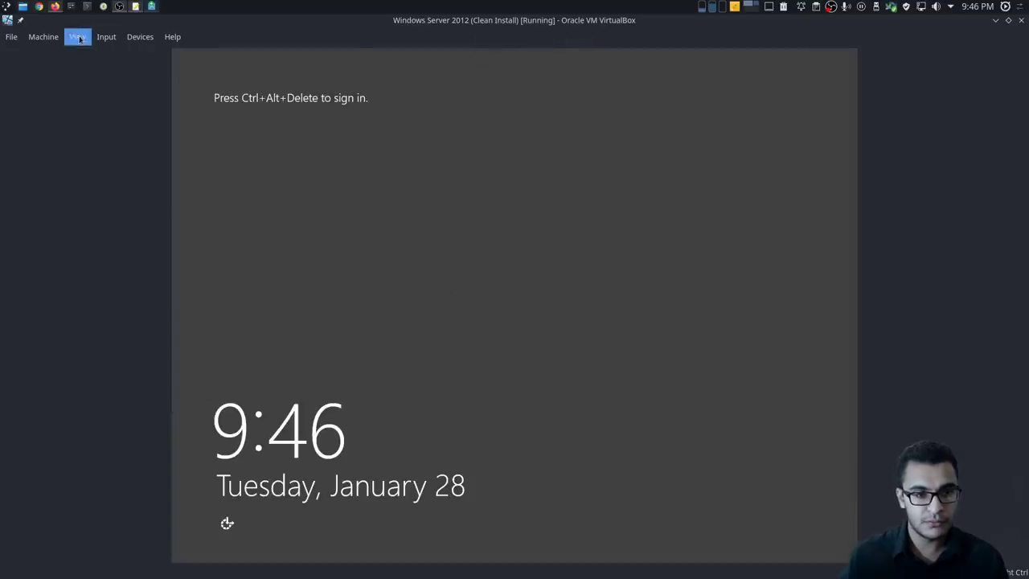
left_click(106, 37)
mouse_move(112, 54)
left_click(262, 84)
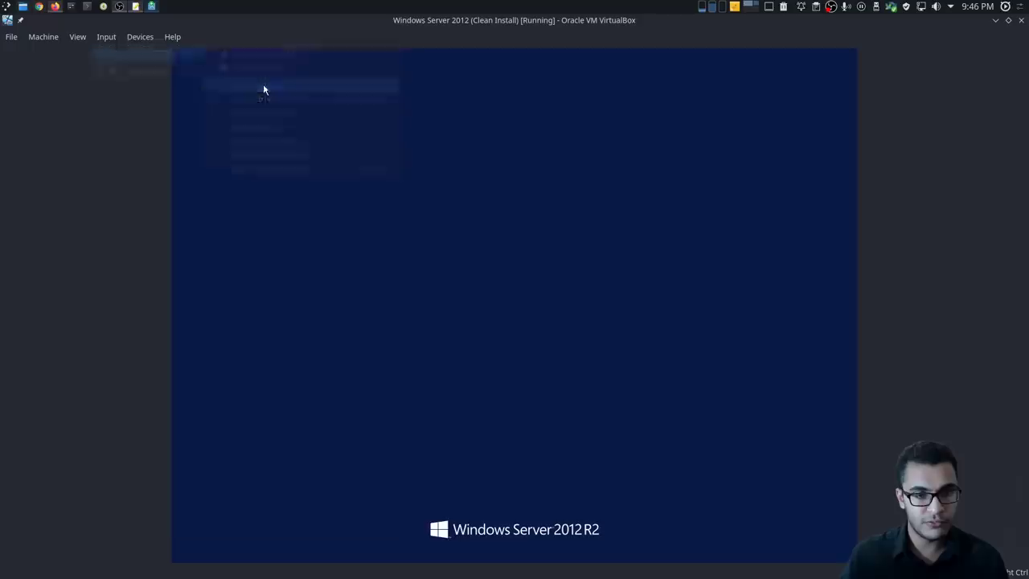
type("••••")
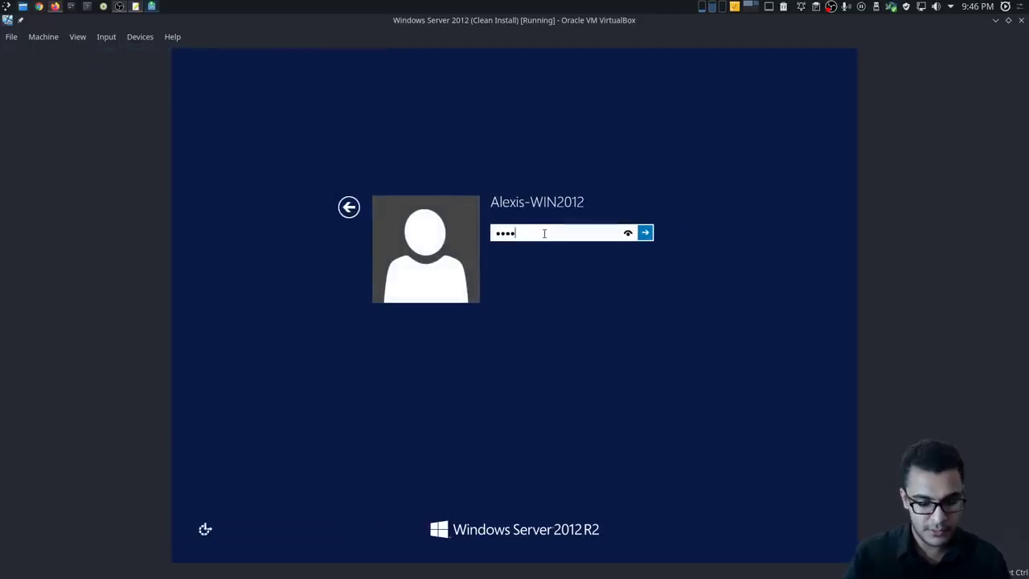
key("Return")
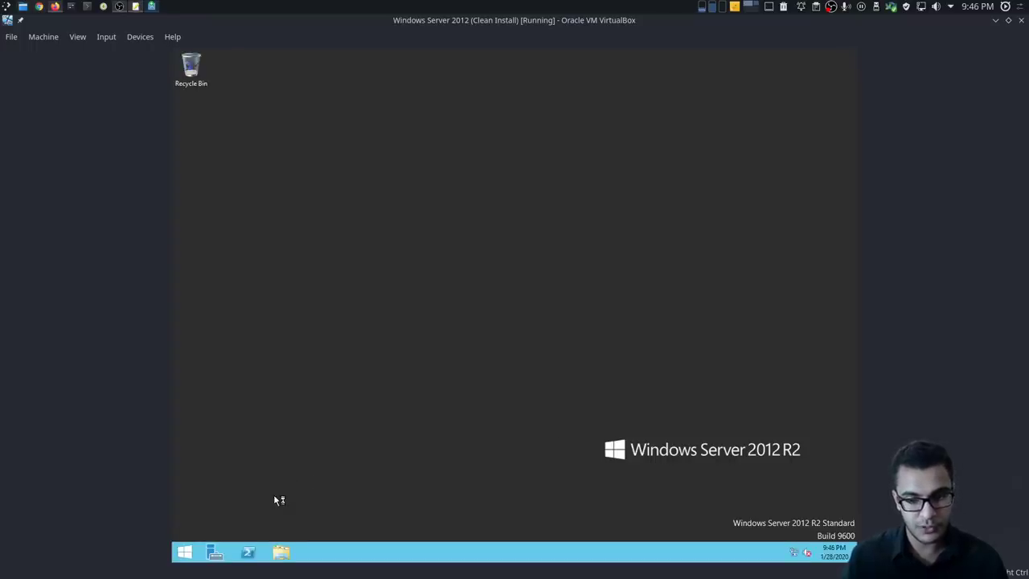
- Shut down Windows Server 2012 from the power user menu and dismiss the explorer.exe error
left_click(182, 552)
left_click(182, 553)
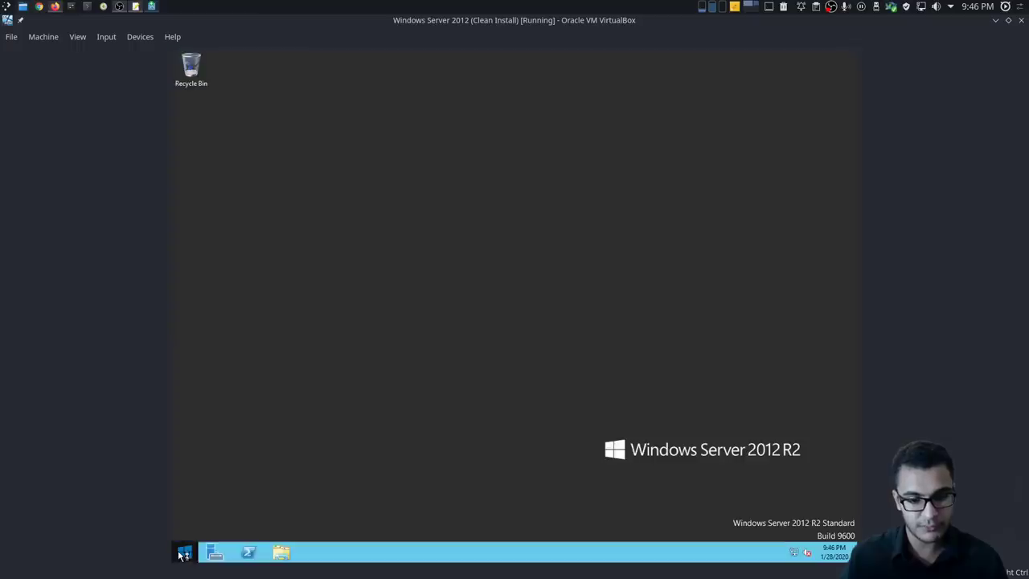
right_click(181, 553)
mouse_move(241, 531)
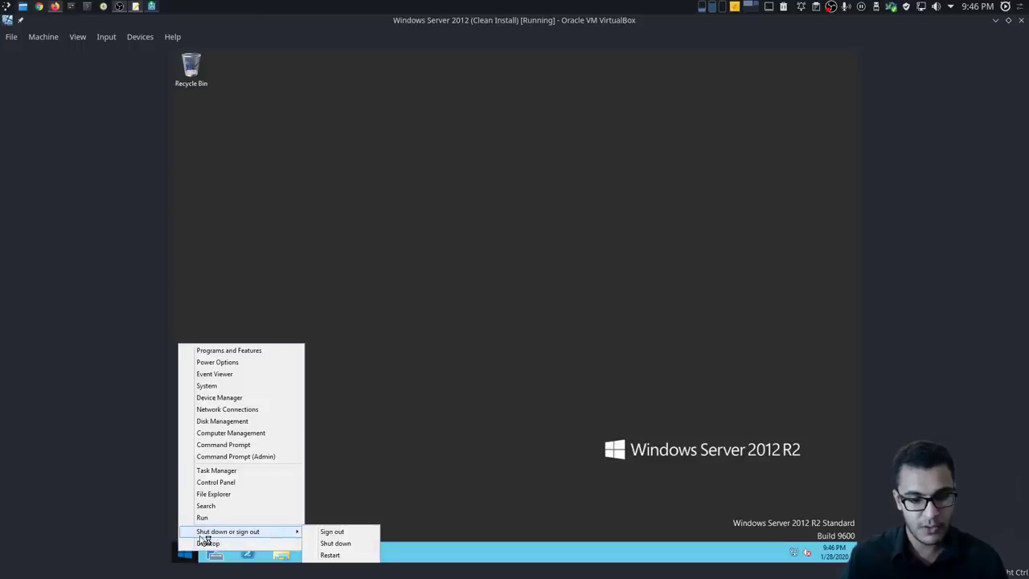
left_click(335, 543)
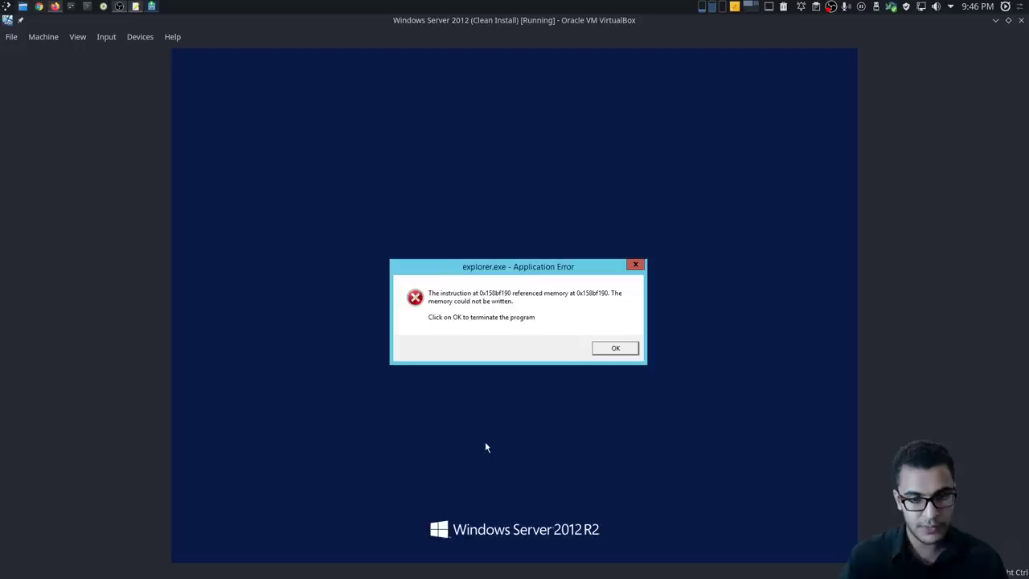
left_click(619, 350)
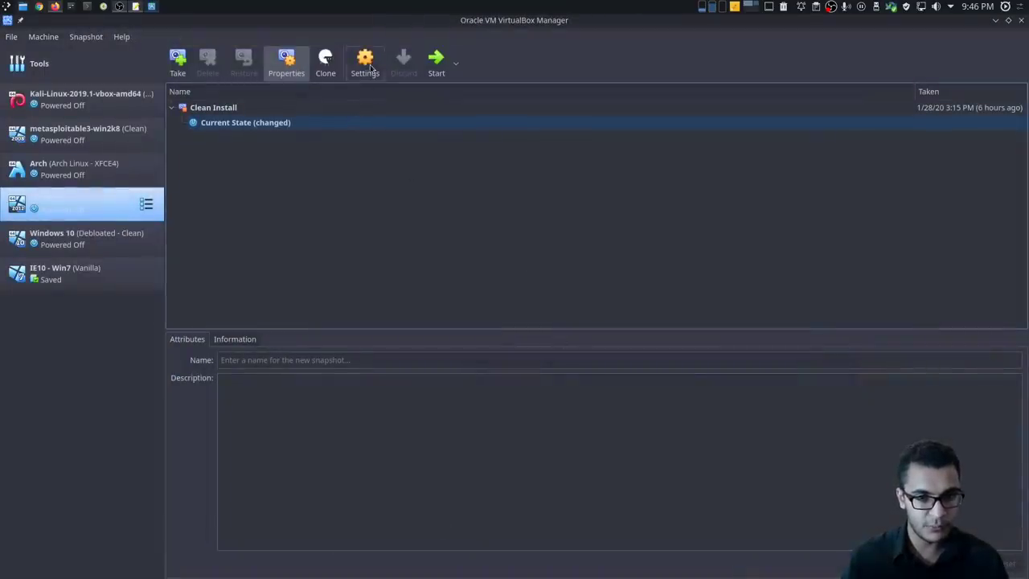
- Select the Windows Server 2012 optical drive in Storage and open the Optical Disk Selector listing kon-bootCD.iso
left_click(367, 64)
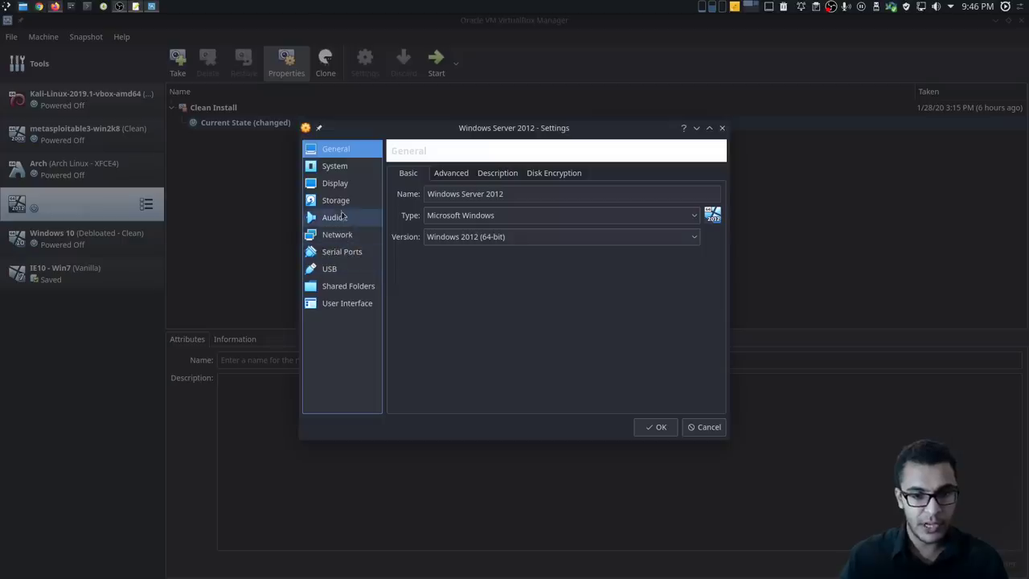
left_click(335, 200)
left_click(510, 218)
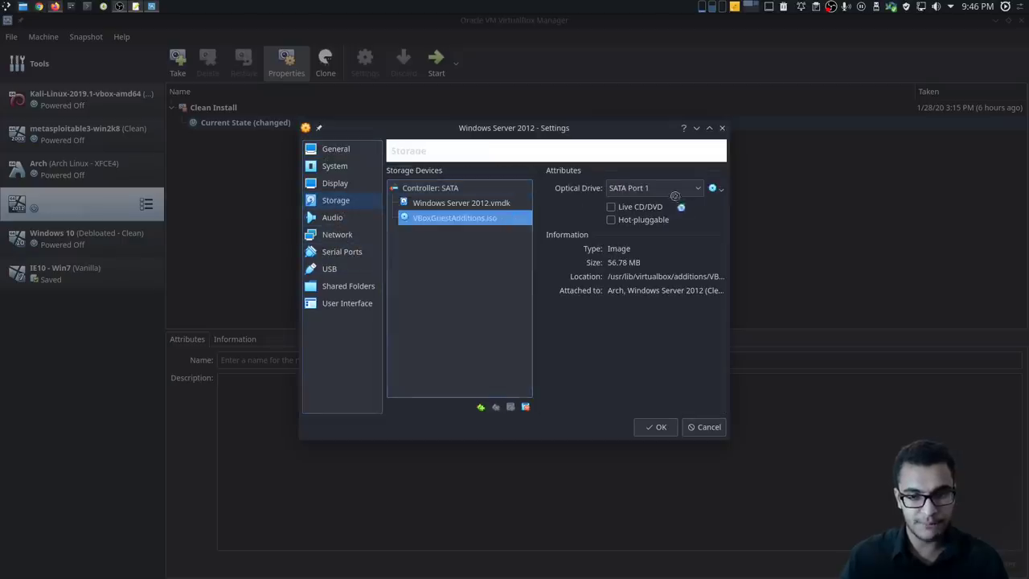
left_click(714, 187)
left_click(729, 203)
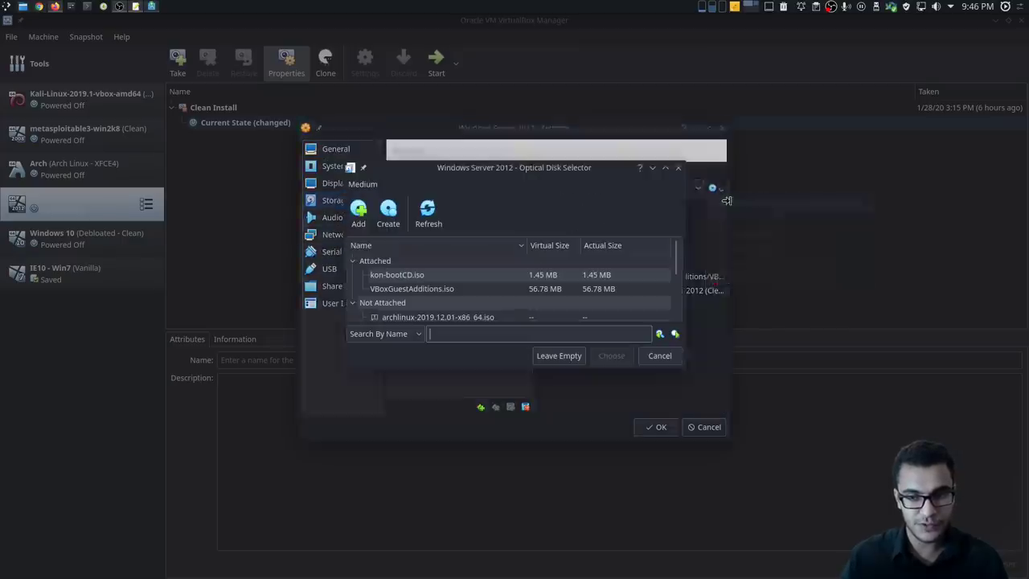
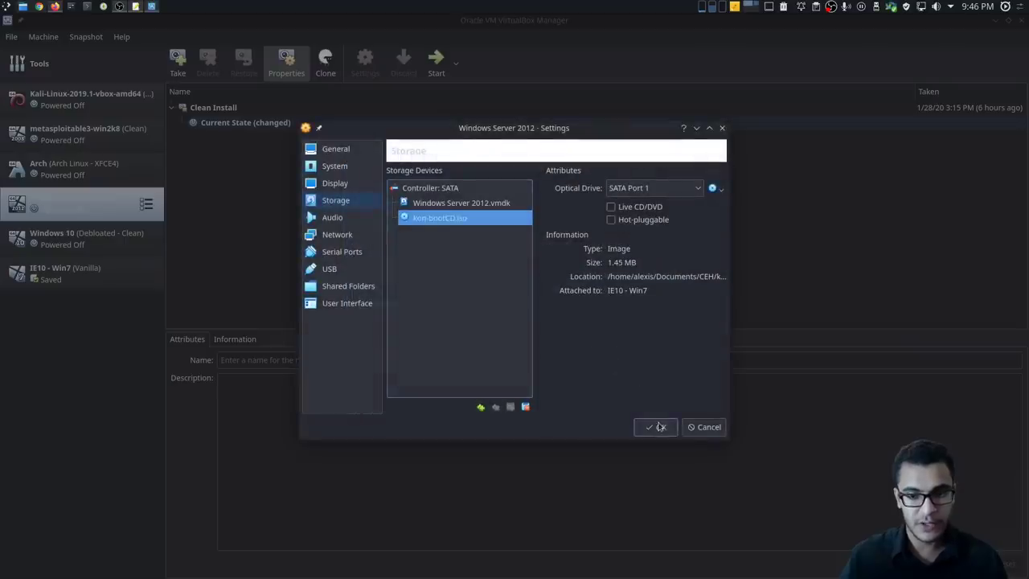
- Save the settings with kon-bootCD.iso attached, start Windows Server 2012, and boot from CD-ROM via F12
left_click(660, 426)
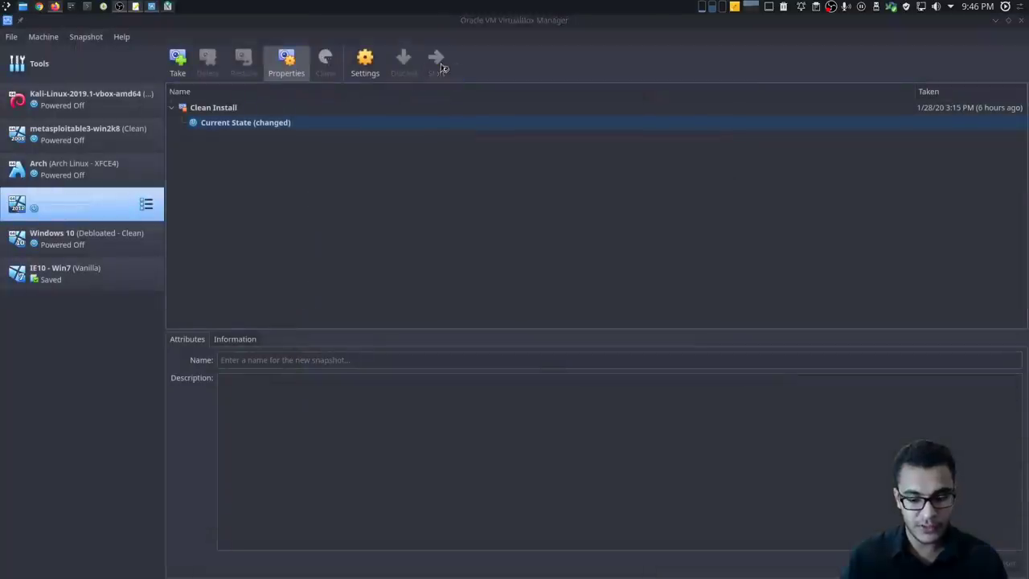
left_click(438, 65)
key("F12")
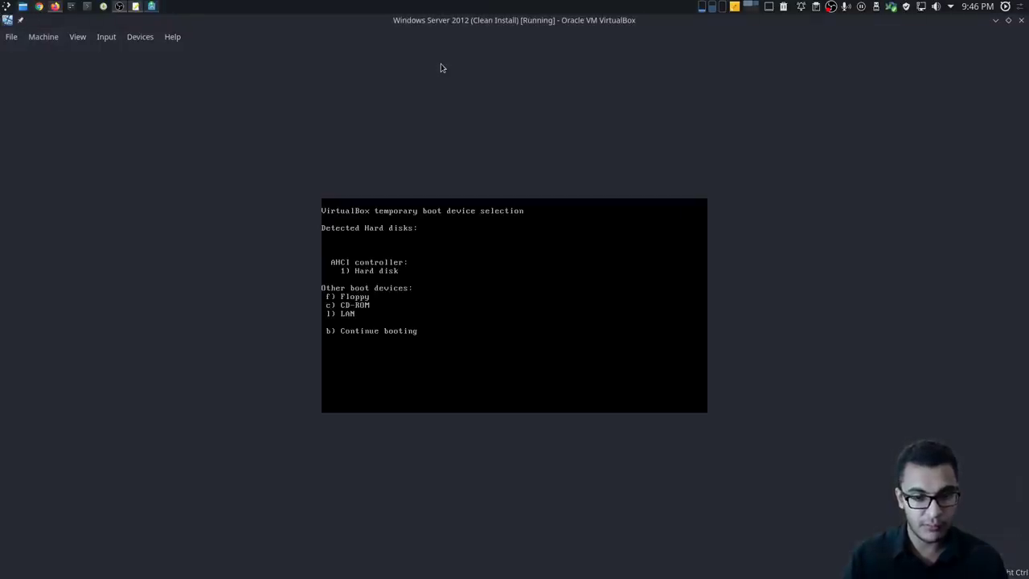
key("c")
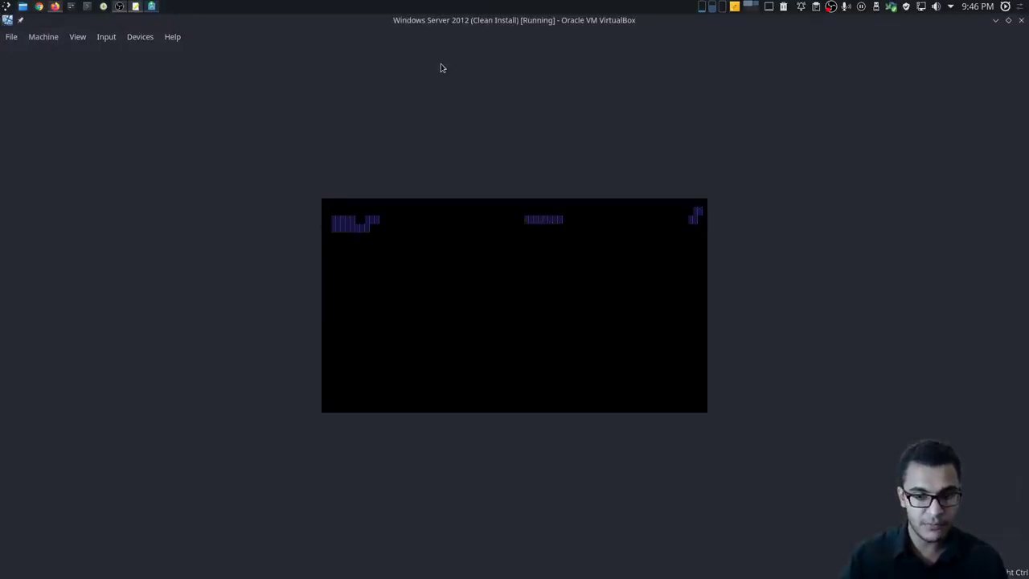
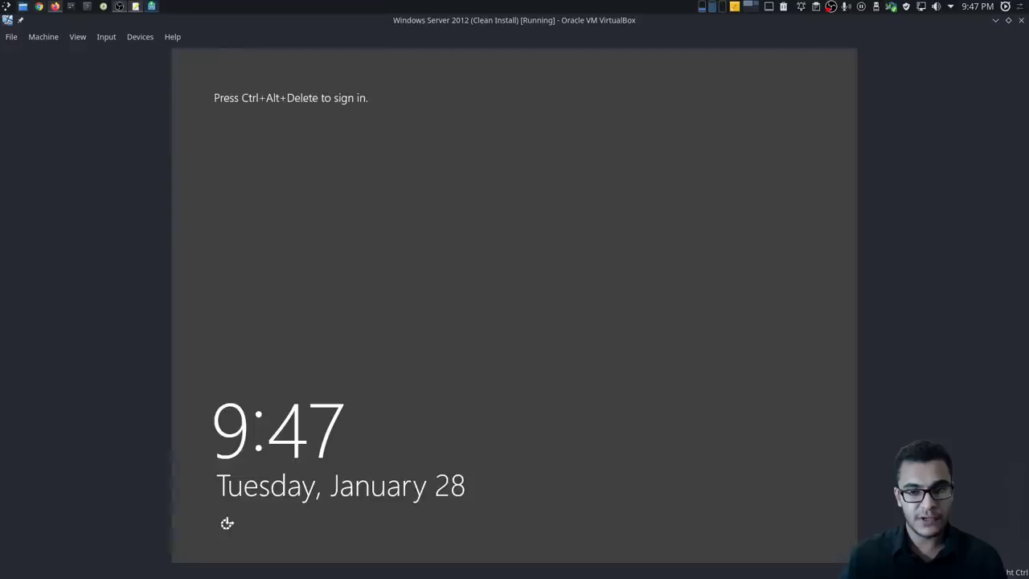
- Send Ctrl-Alt-Del to the Windows Server 2012 guest, sign in with the account password, and dismiss Server Manager to show the desktop
left_click(106, 36)
mouse_move(137, 53)
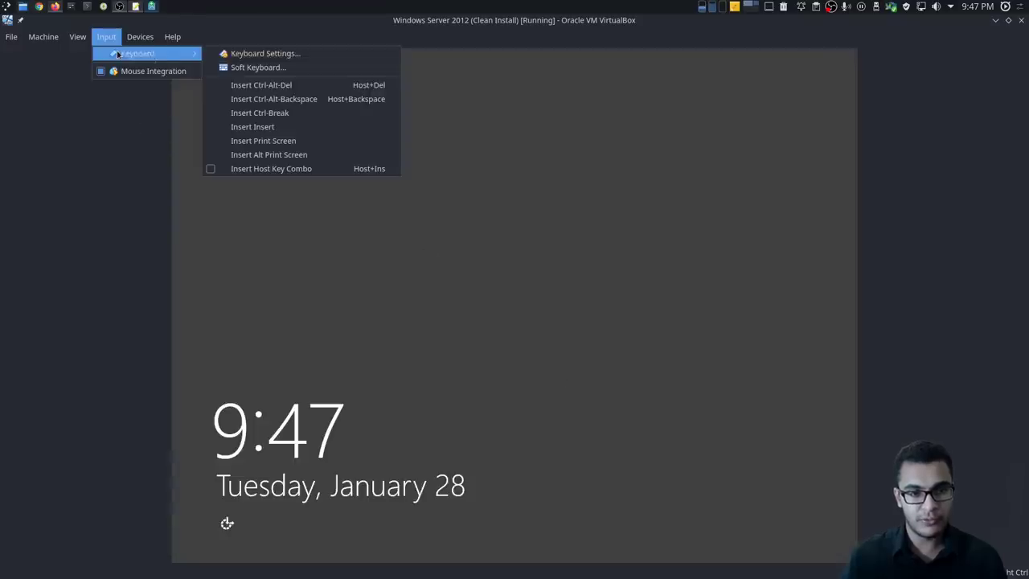
left_click(302, 89)
key("Return")
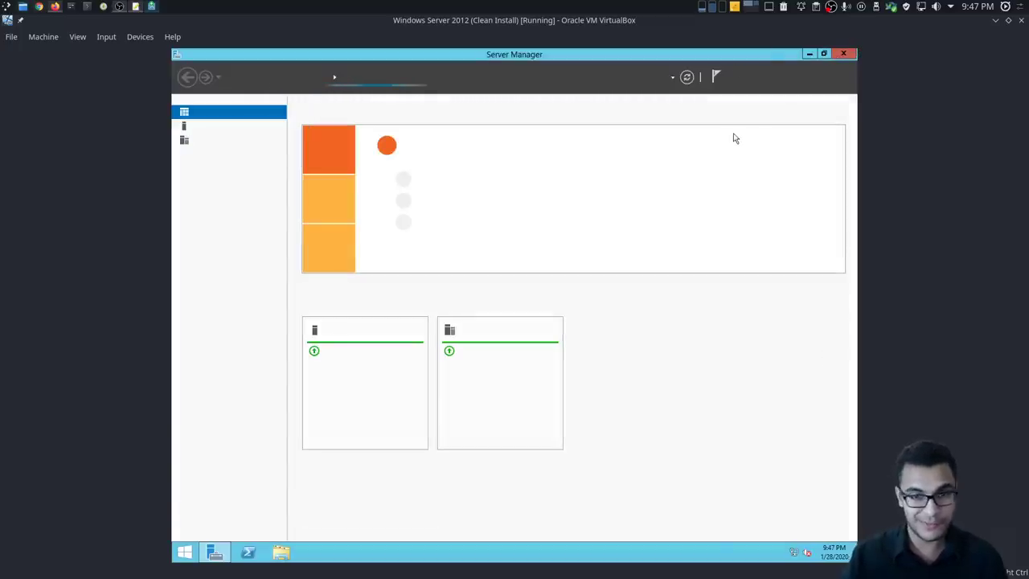
key("super+d")
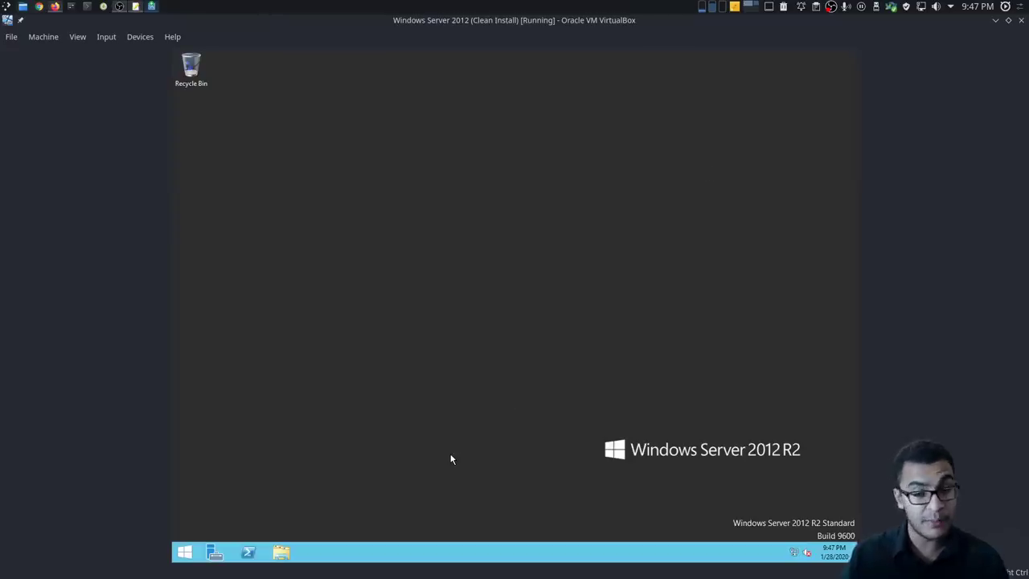
- Shut down the Windows Server 2012 guest from the Start quick menu, continuing past the shutdown-reason prompt
right_click(184, 552)
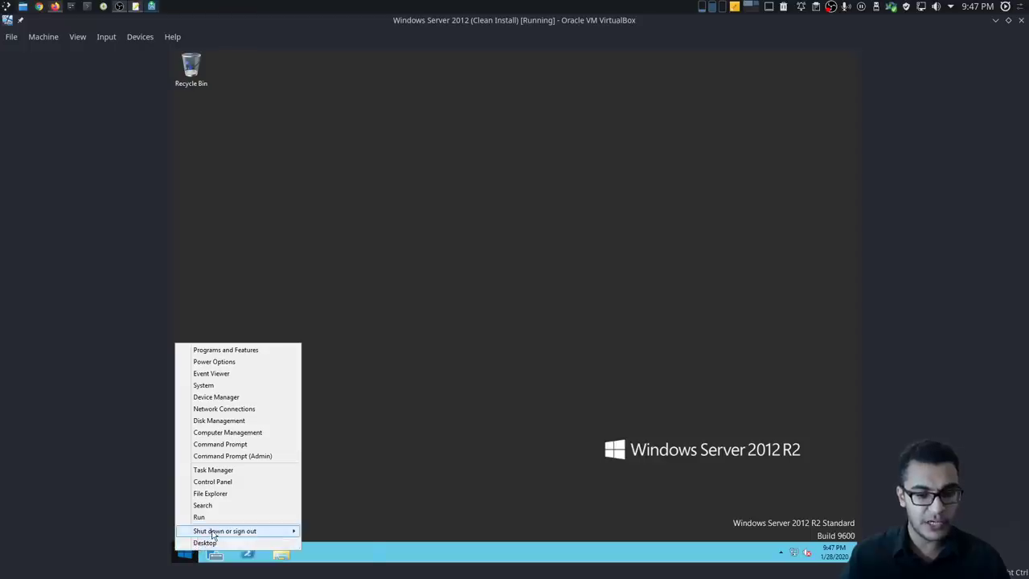
mouse_move(231, 535)
left_click(331, 542)
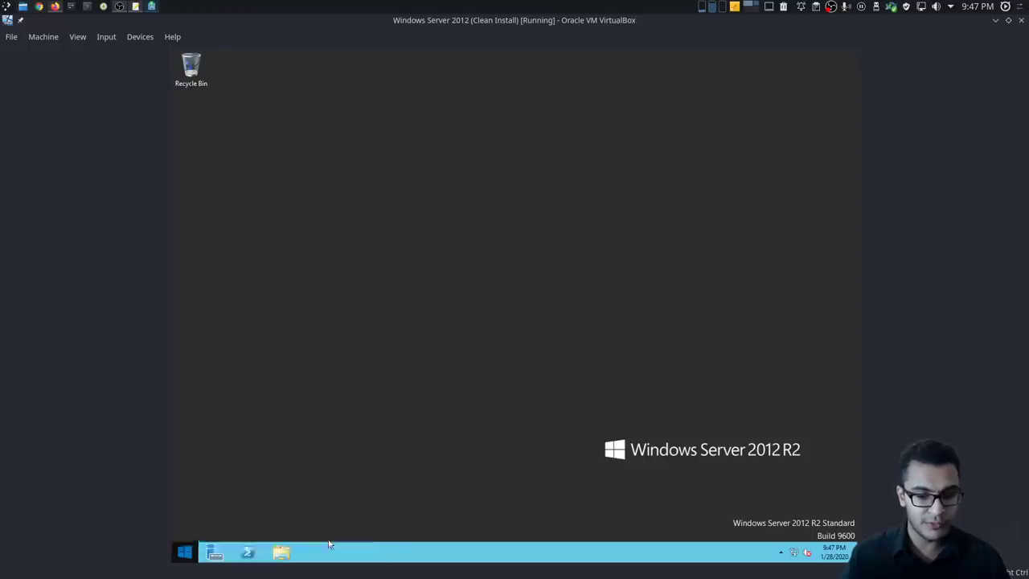
left_click(344, 530)
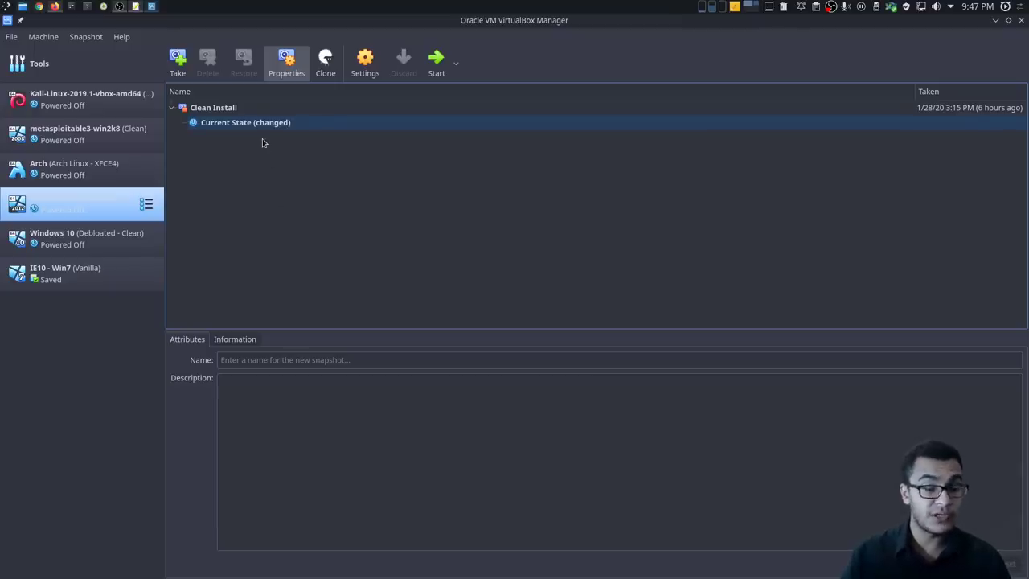
- Restore the Clean Install snapshot without saving the current state, then select the Windows 10 (Debloated - Clean) machine
left_click(280, 112)
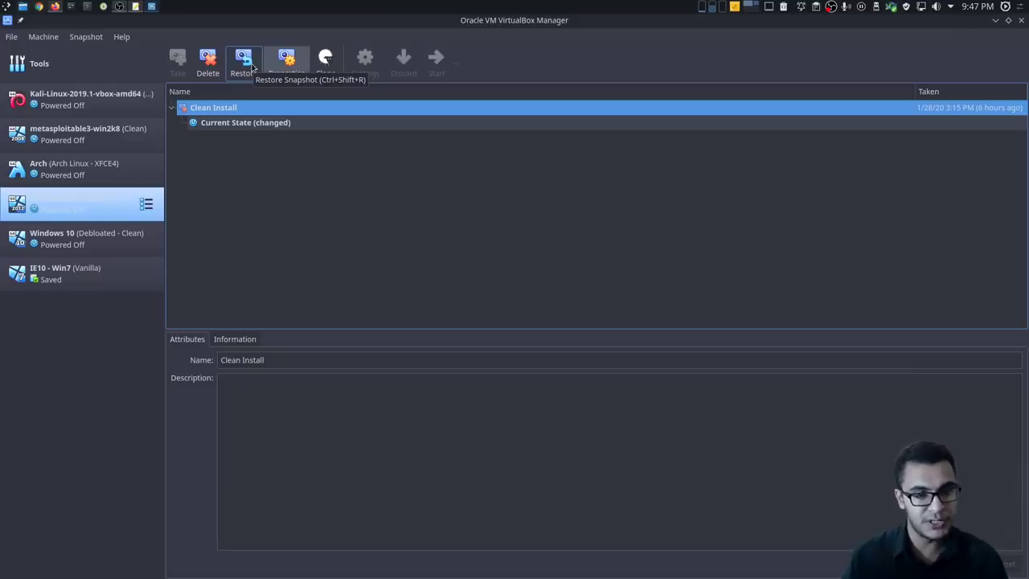
left_click(253, 68)
left_click(429, 323)
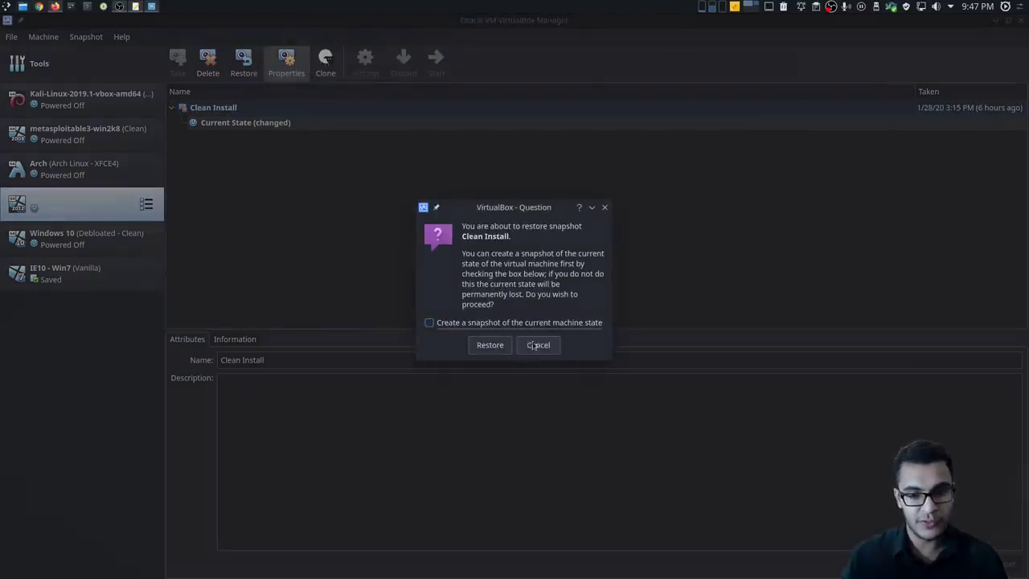
left_click(488, 346)
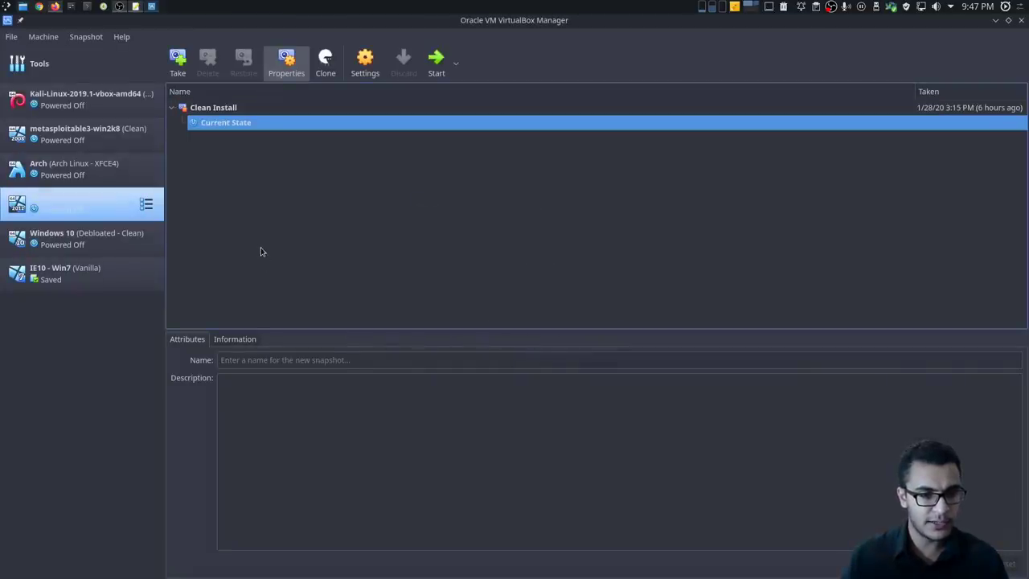
left_click(62, 241)
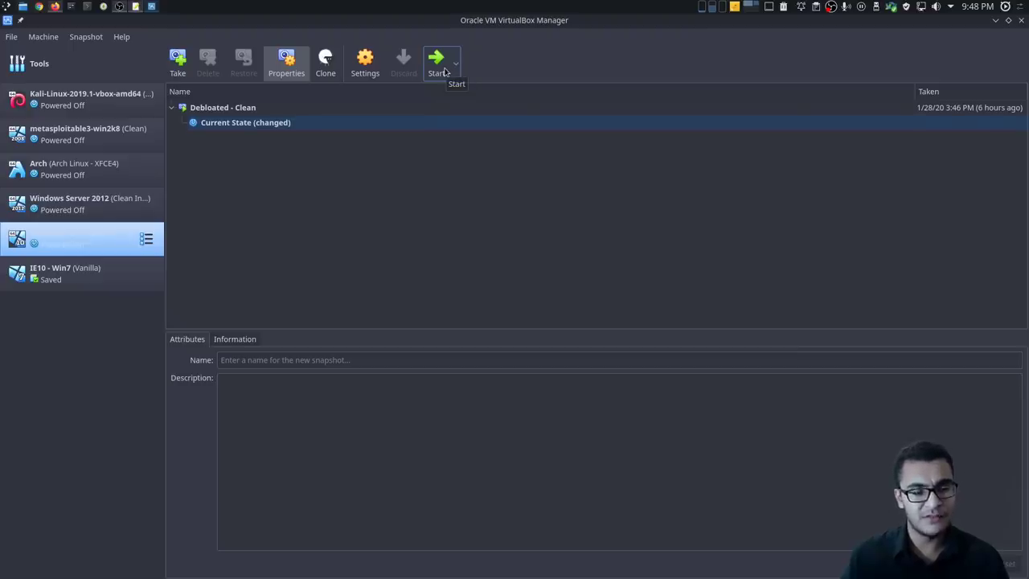
- Launch the Windows 10 (Debloated - Clean) machine with the Start button
left_click(444, 72)
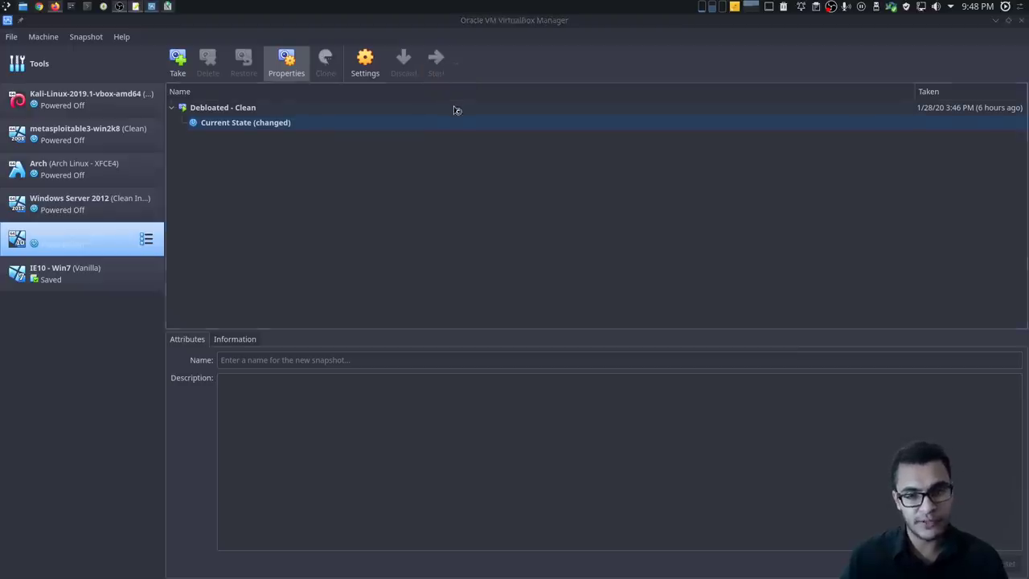
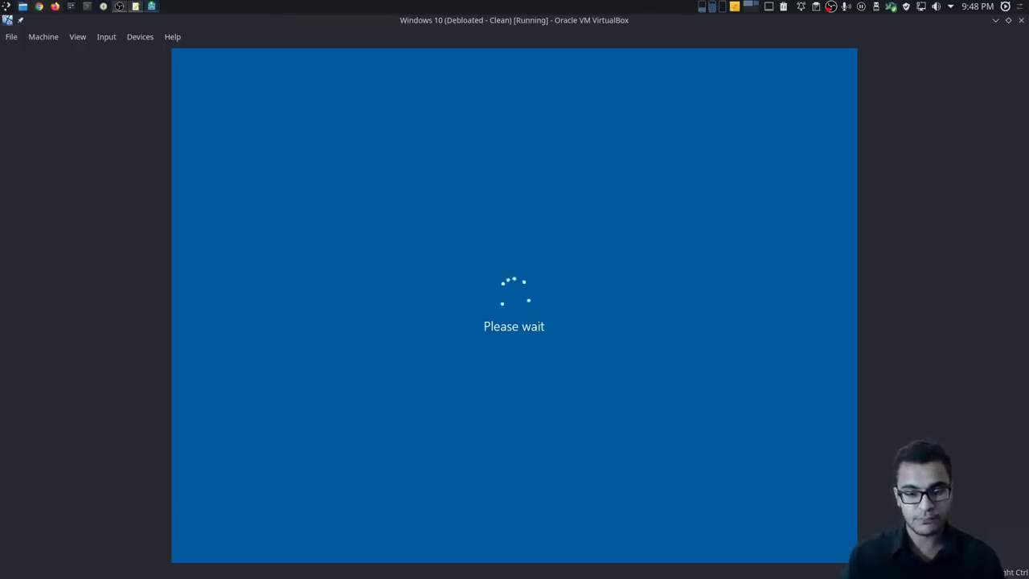
- Dismiss the Windows 10 lock screen to bring up the account sign-in prompt
key("space")
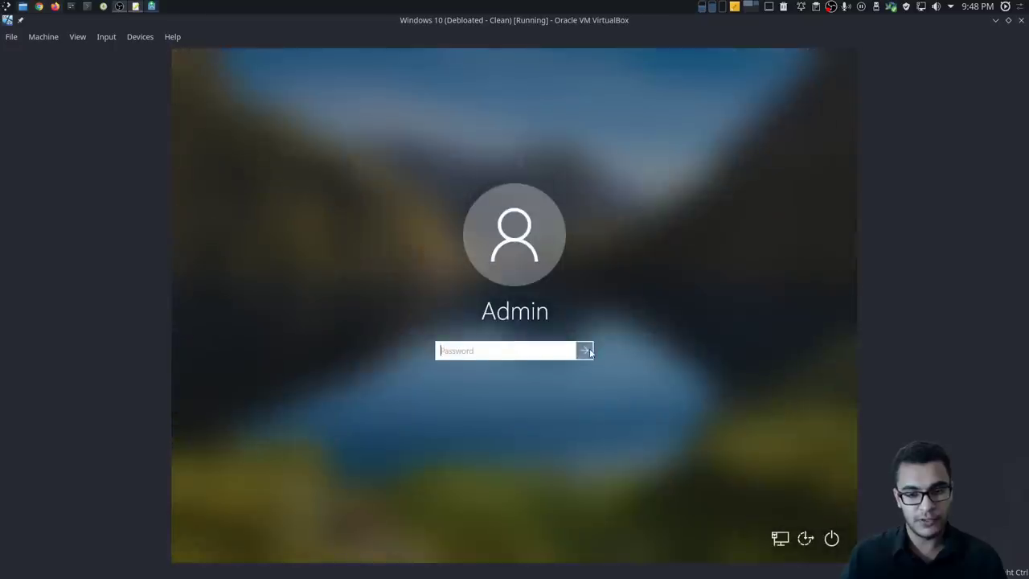
- Clear the incorrect-password error, then enter the Admin account password to sign in
left_click(589, 350)
left_click(536, 370)
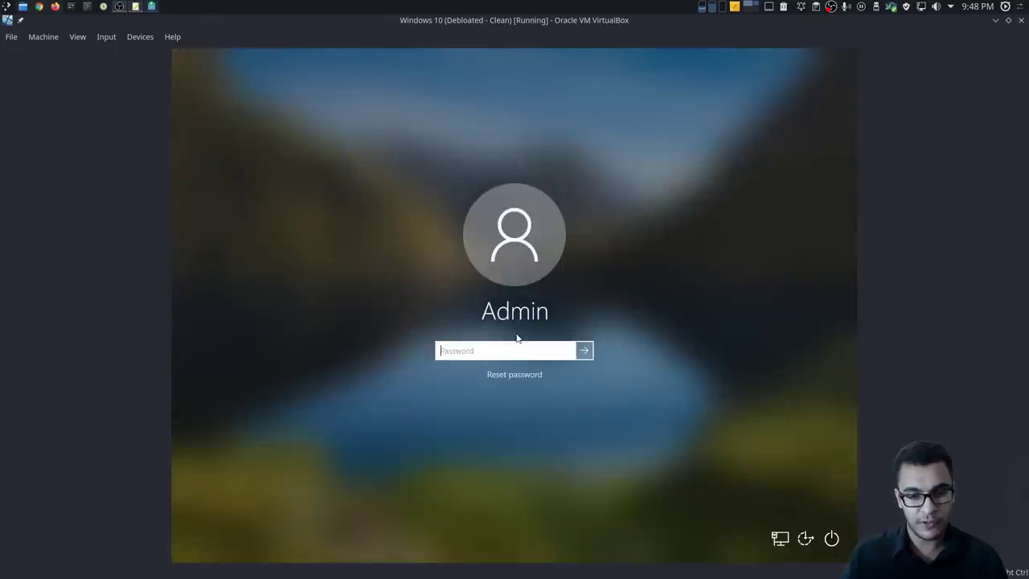
type("********")
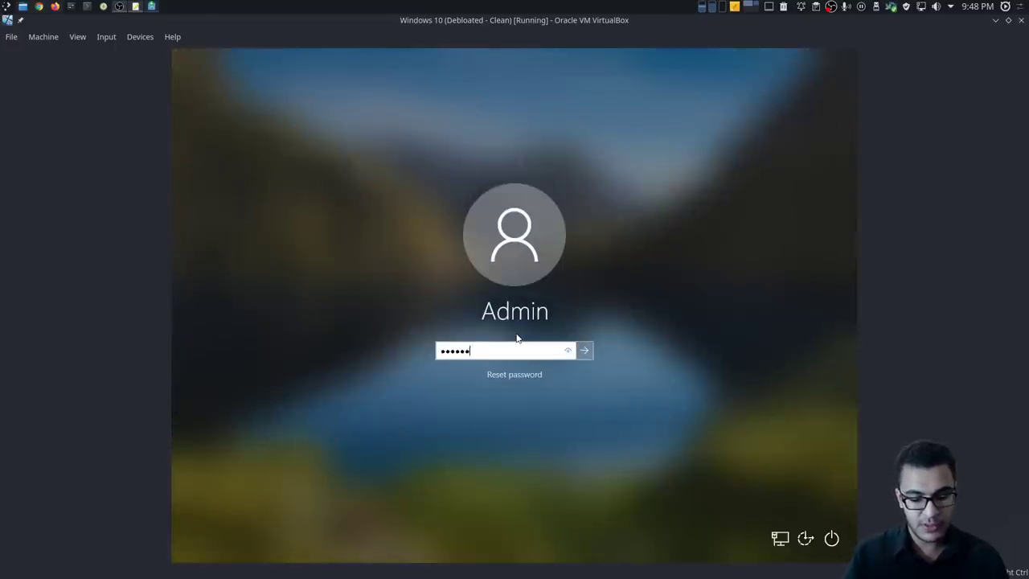
key("Return")
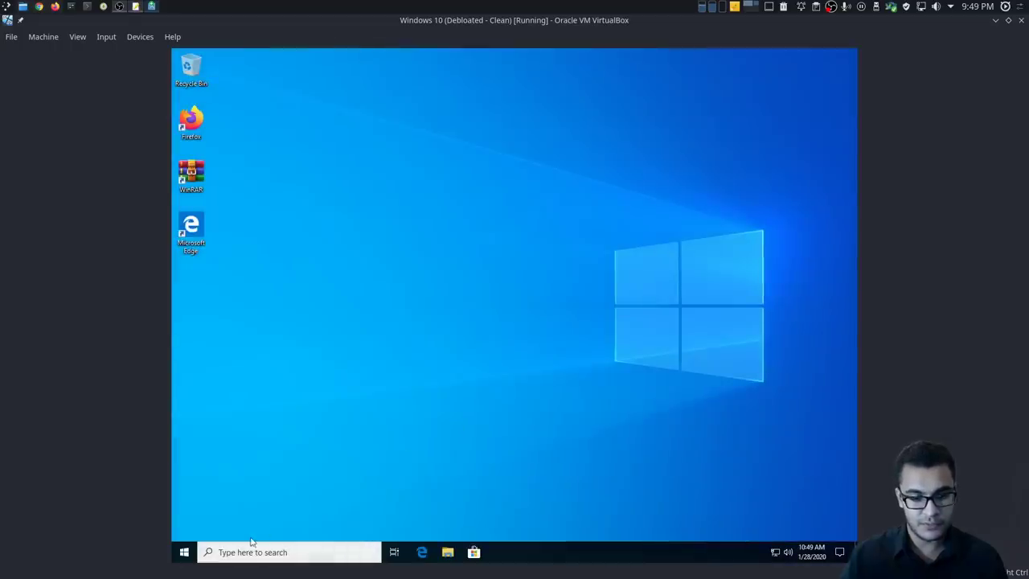
- Shut down the Windows 10 guest using the Start menu's Power options
left_click(184, 551)
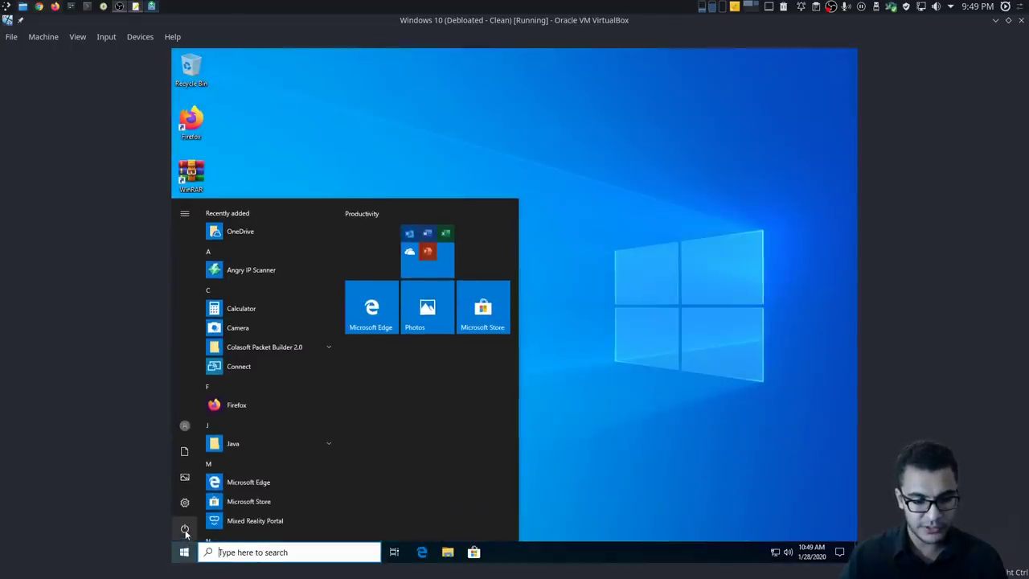
left_click(185, 531)
left_click(211, 485)
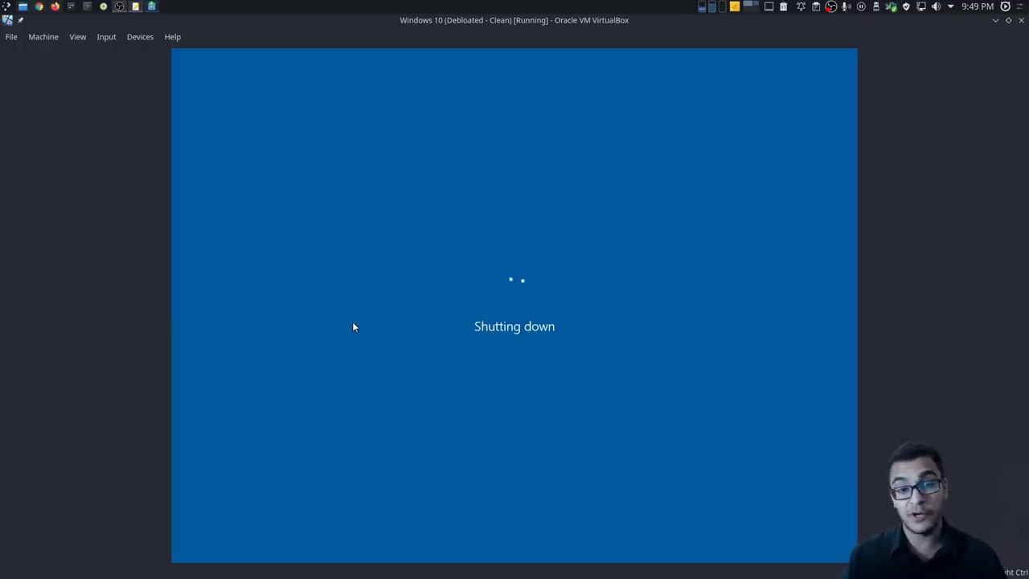
mouse_move(458, 572)
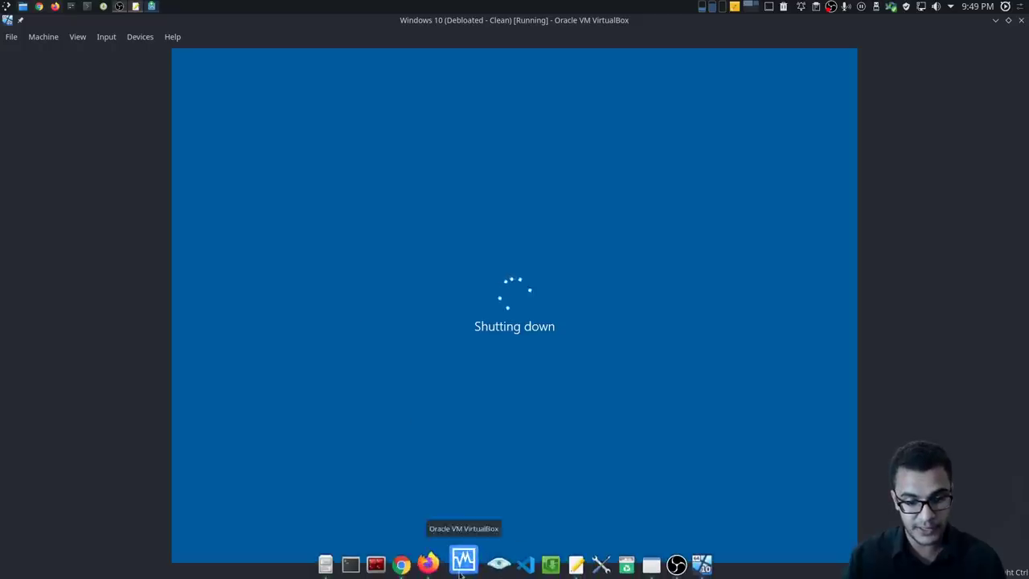
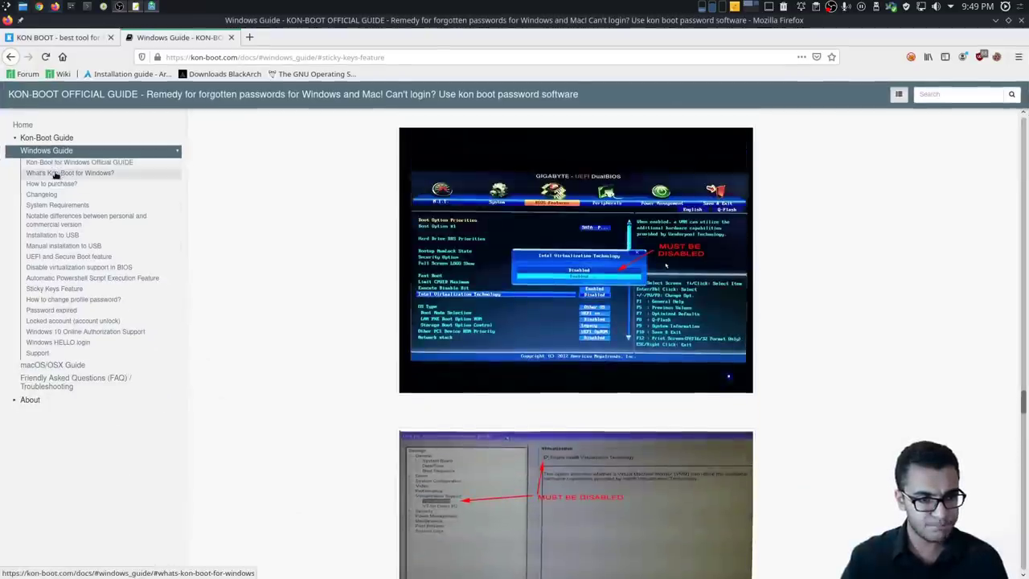
- Go to the System Requirements section with its supported Windows versions table
left_click(57, 205)
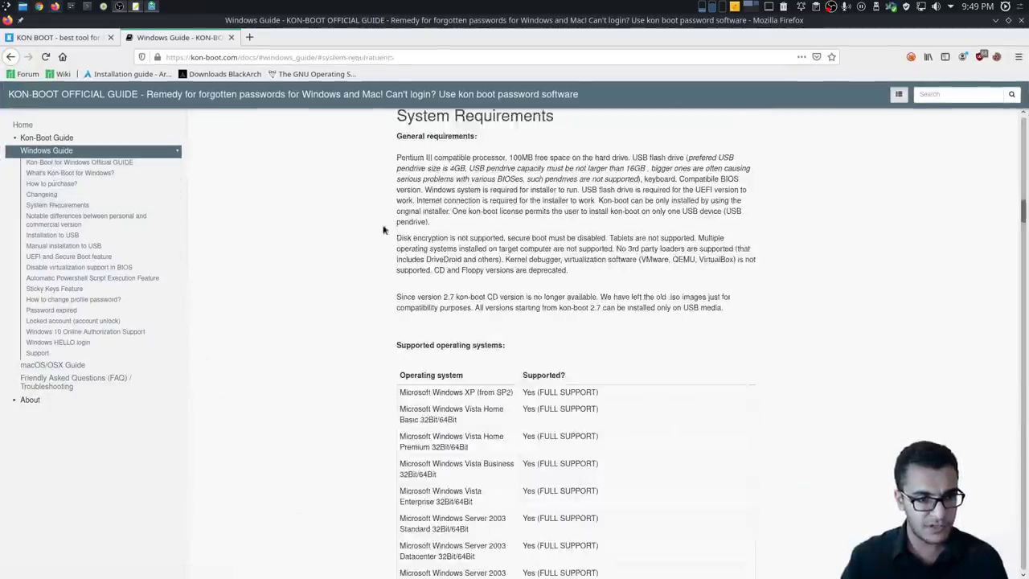
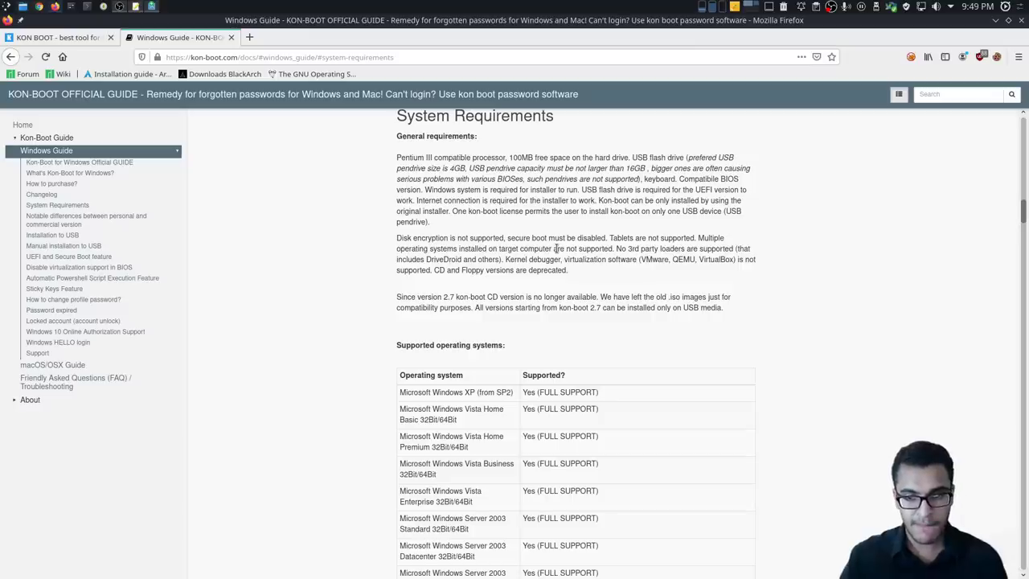
- Zoom the Kon-Boot requirements page to 120%, highlight the disk encryption and VMware notes, then minimize Firefox
left_click_drag(397, 237, 506, 238)
left_click(503, 238)
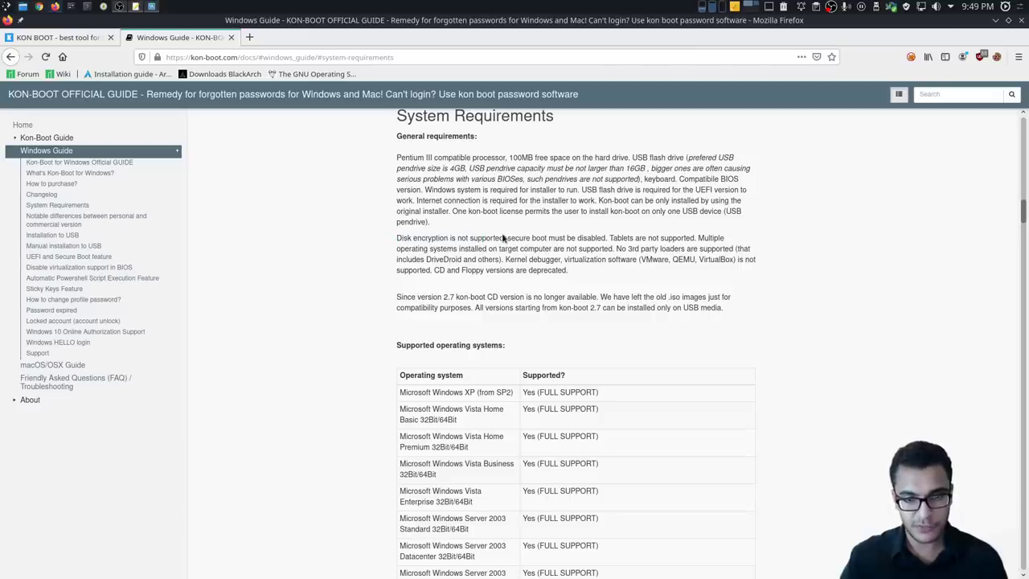
key("ctrl+plus")
key("ctrl+plus")
left_click_drag(533, 273, 507, 272)
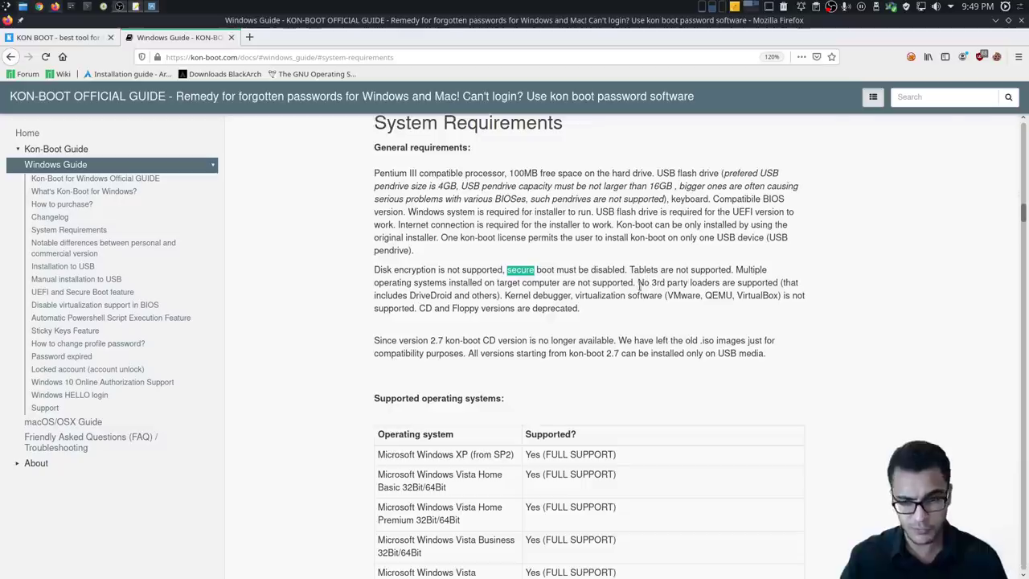
left_click_drag(635, 283, 773, 283)
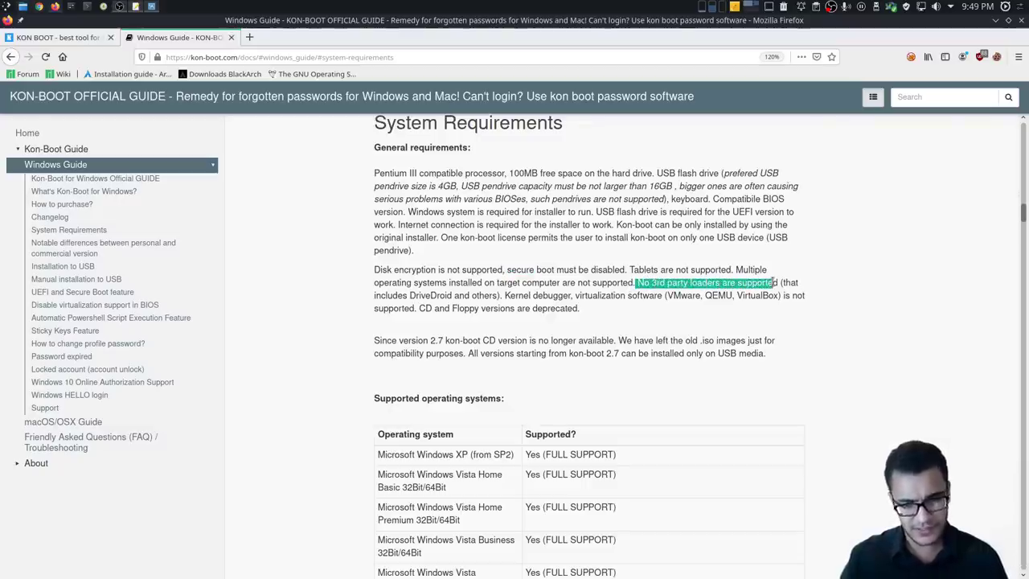
triple_click(625, 300)
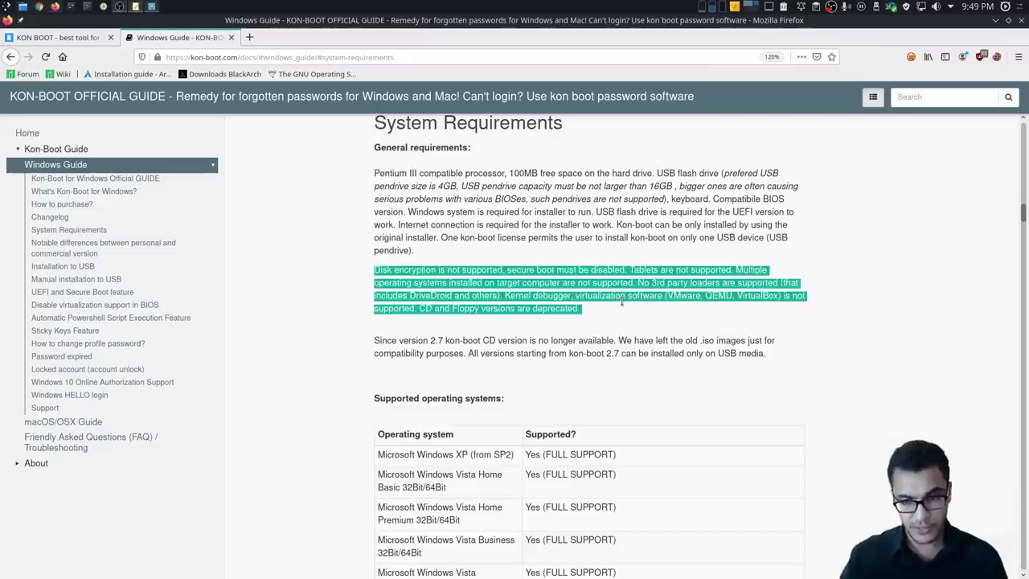
double_click(683, 297)
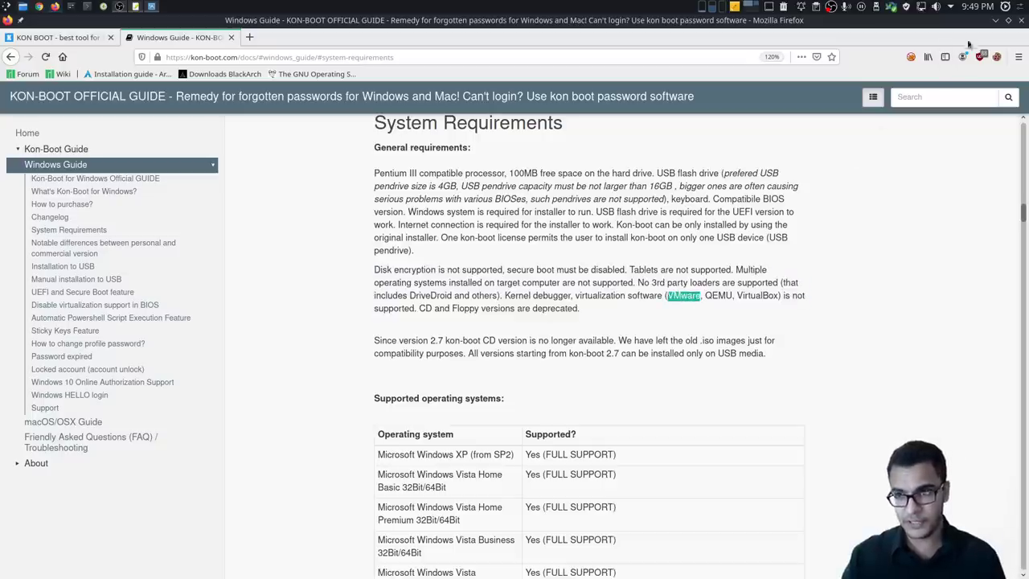
left_click(995, 20)
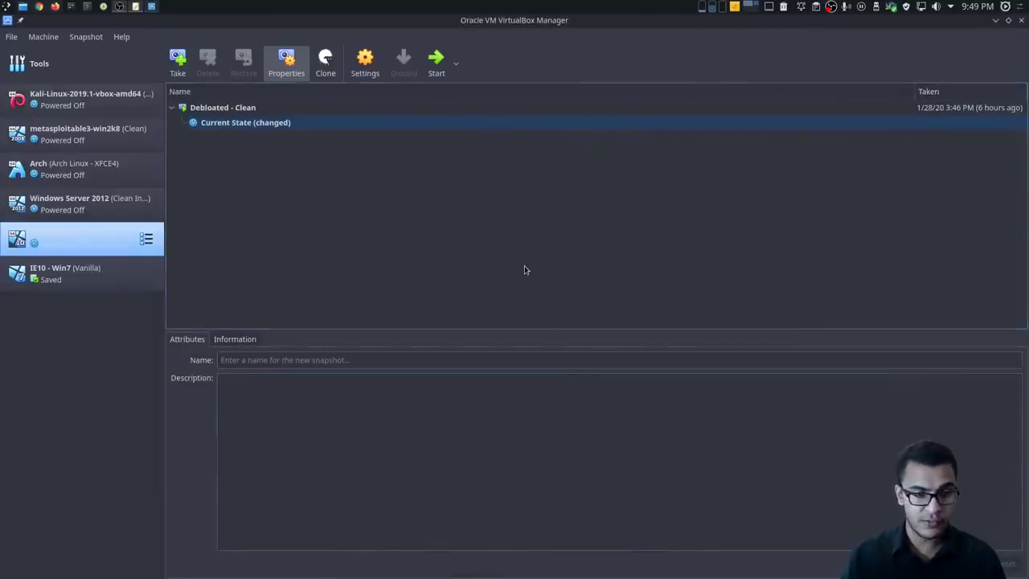
- Select the Windows 10 VM's snapshot pane and open its Settings dialog with Ctrl+S
left_click(328, 193)
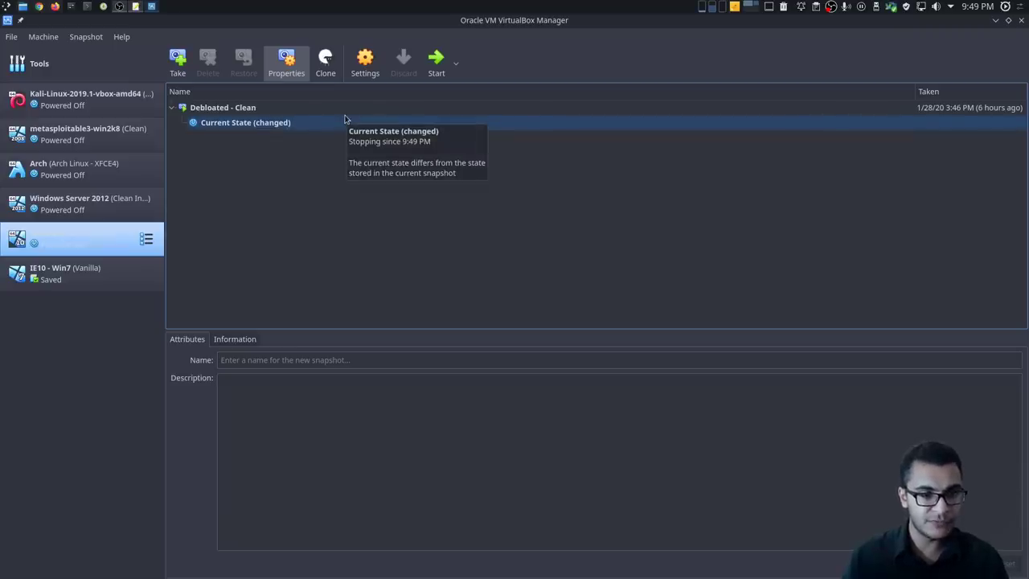
key("ctrl+s")
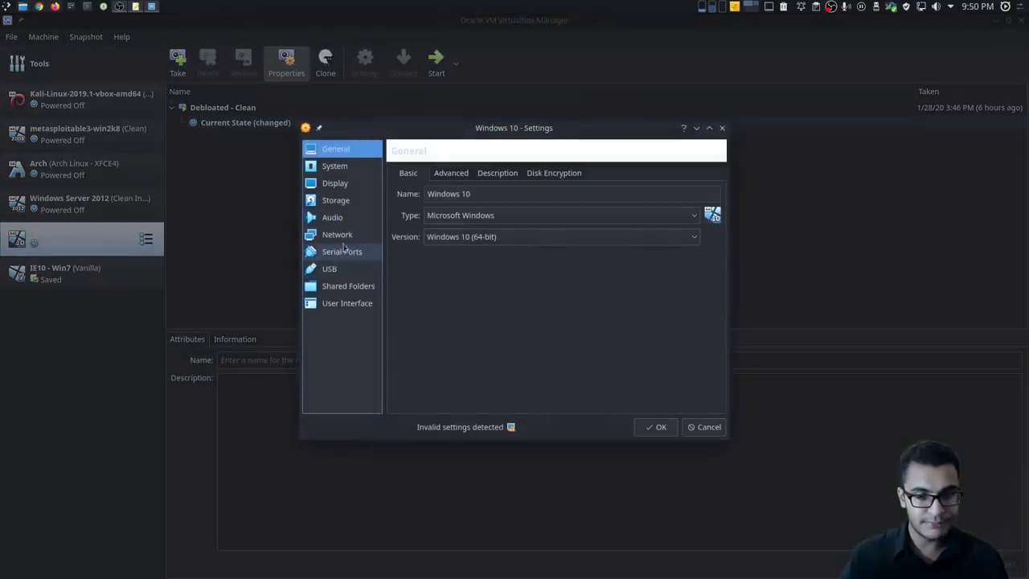
- Attach kon-bootCD.iso to the empty optical drive in the Storage settings
left_click(334, 200)
left_click(458, 219)
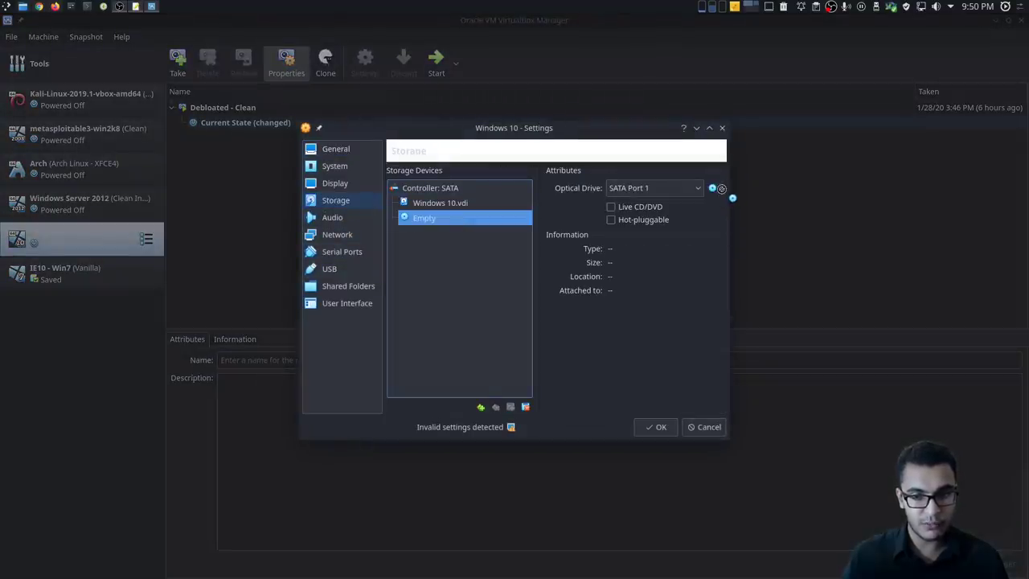
left_click(715, 188)
left_click(771, 203)
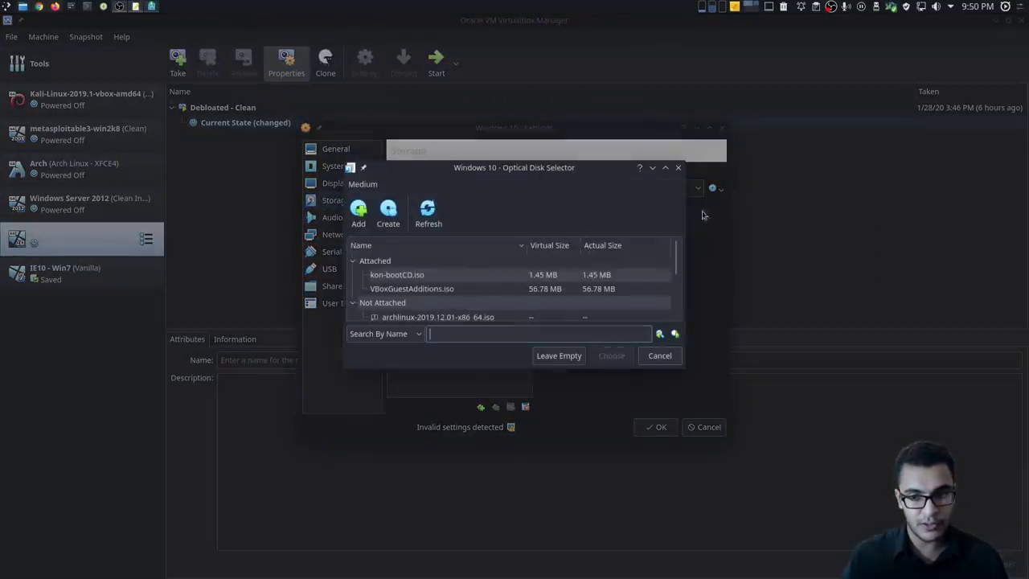
left_click(611, 355)
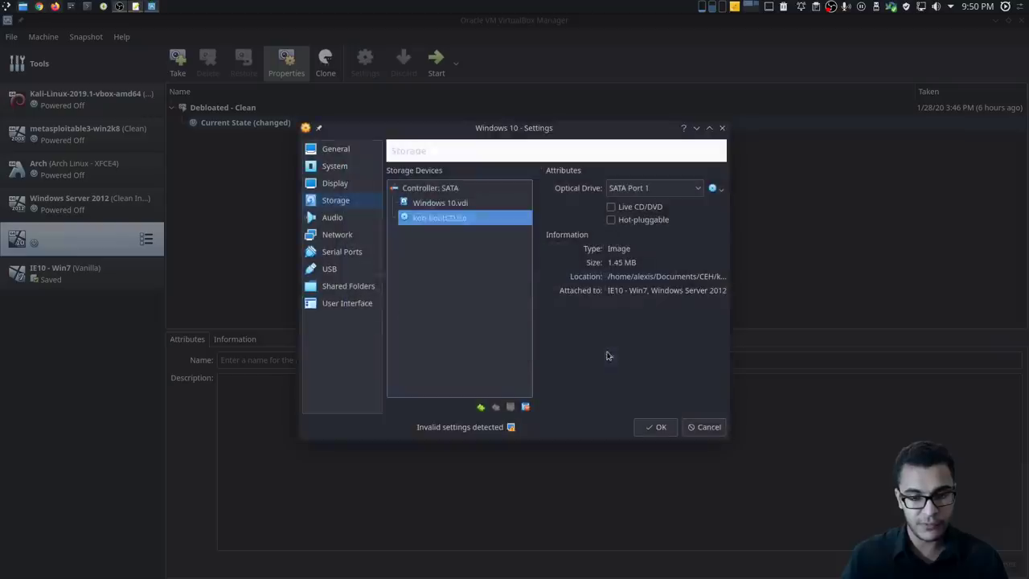
- Review the System boot order, processor and acceleration settings, then save with OK
left_click(344, 183)
left_click(344, 167)
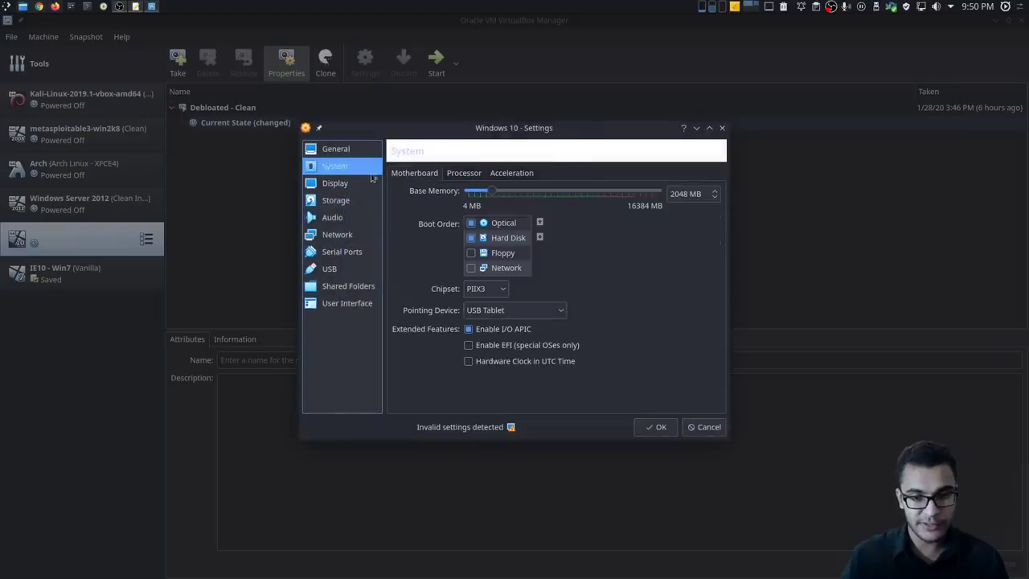
left_click(481, 174)
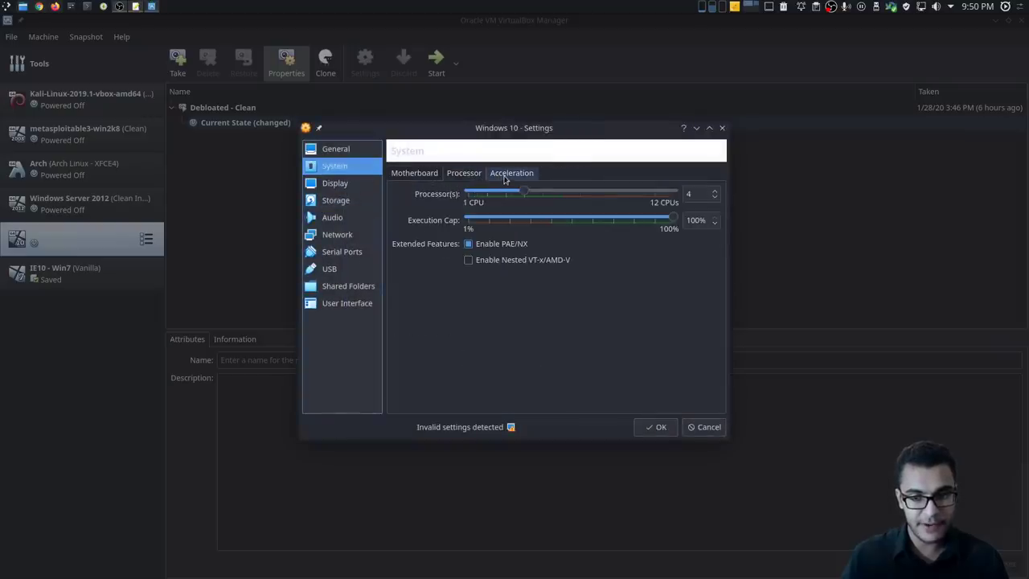
left_click(506, 174)
left_click(657, 427)
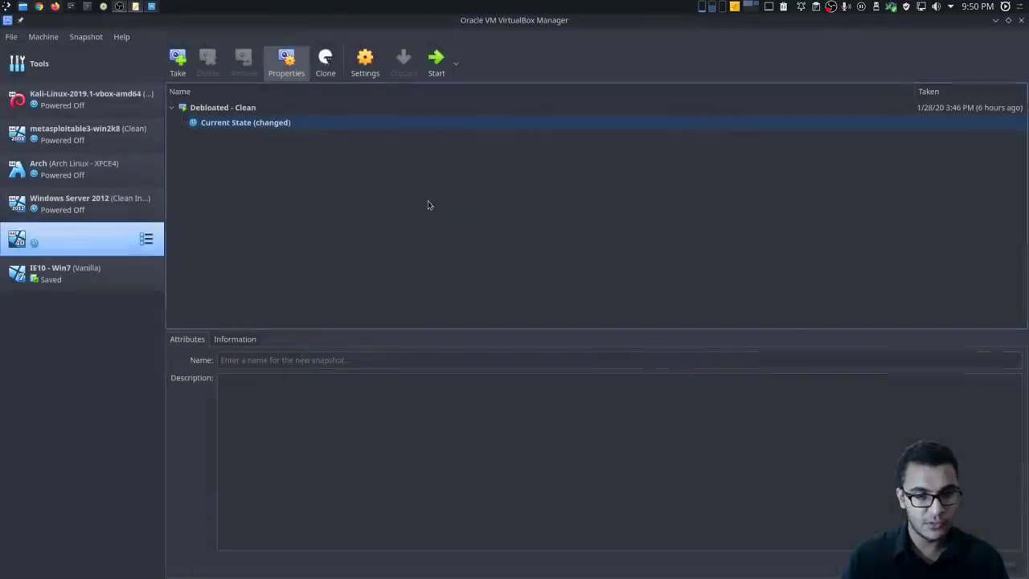
- Start the Windows 10 VM and press a key to boot from the Kon-Boot disc
left_click(434, 75)
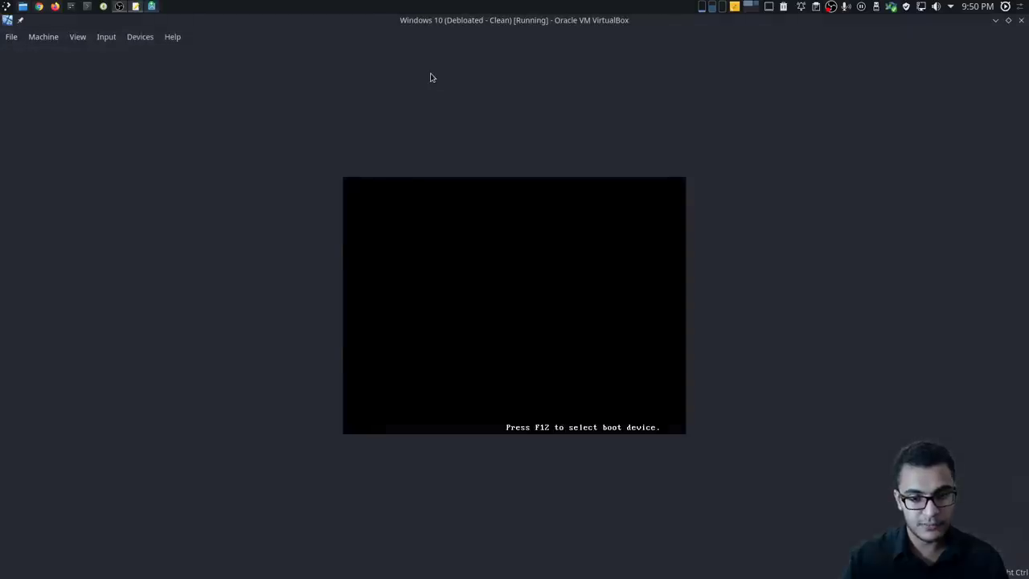
key("b")
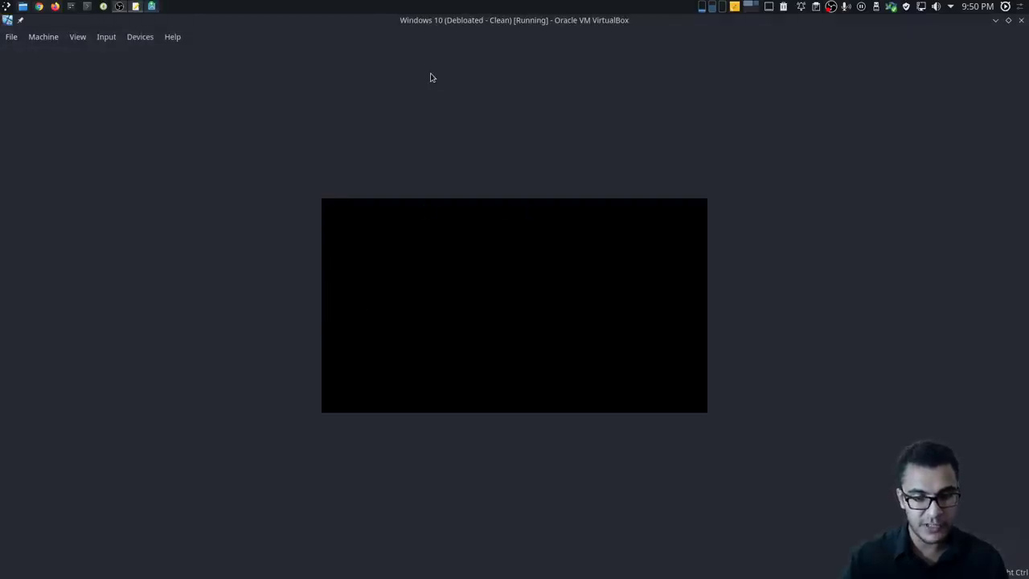
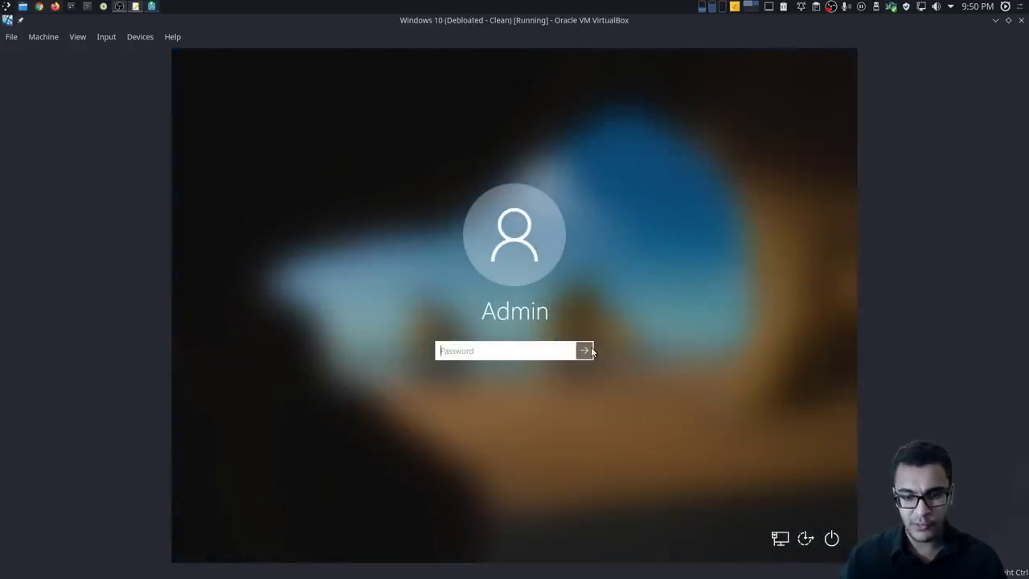
- Submit the Admin sign-in, dismiss the incorrect-password notice, and enter a different password
left_click(591, 351)
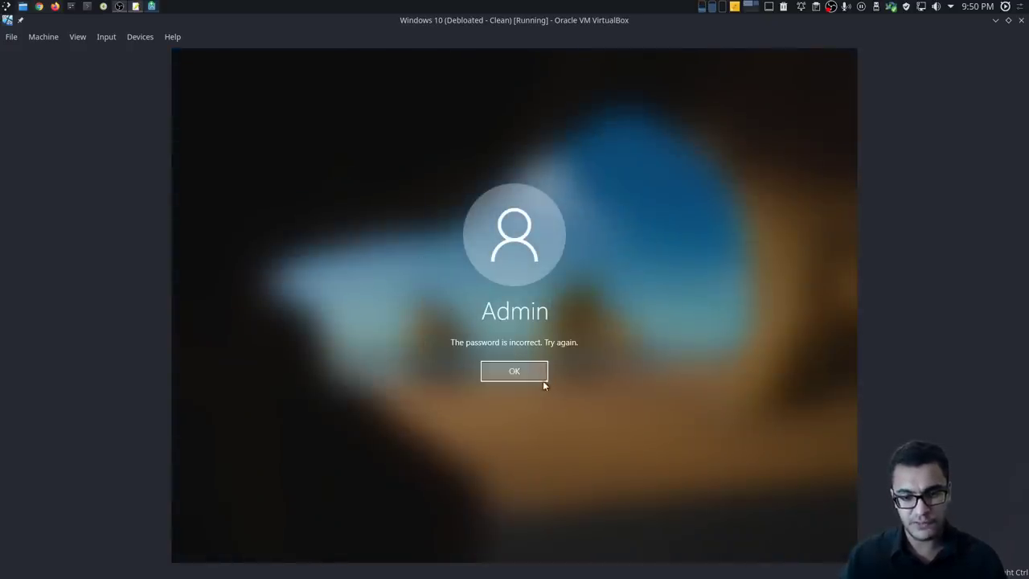
left_click(544, 375)
left_click(537, 349)
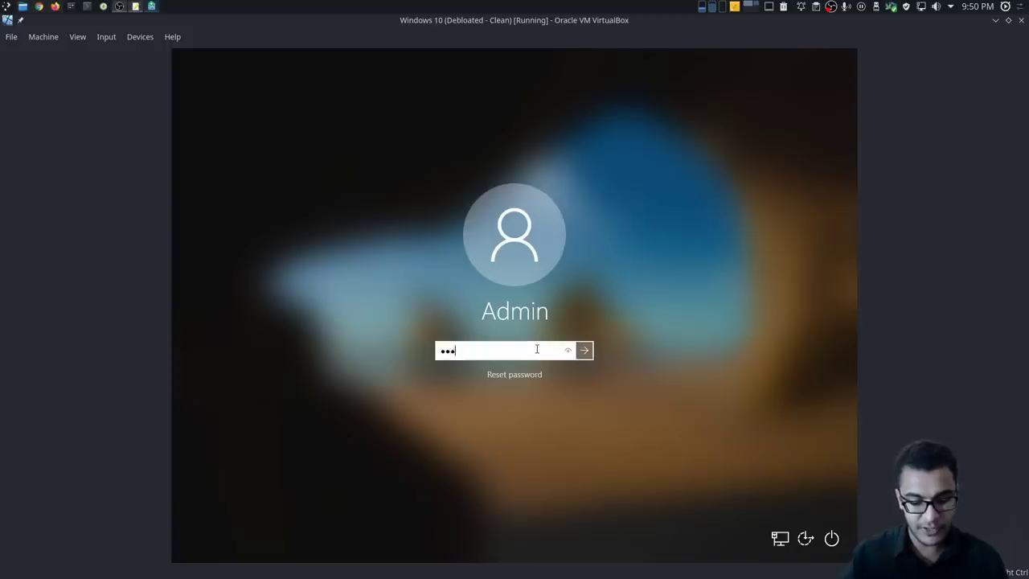
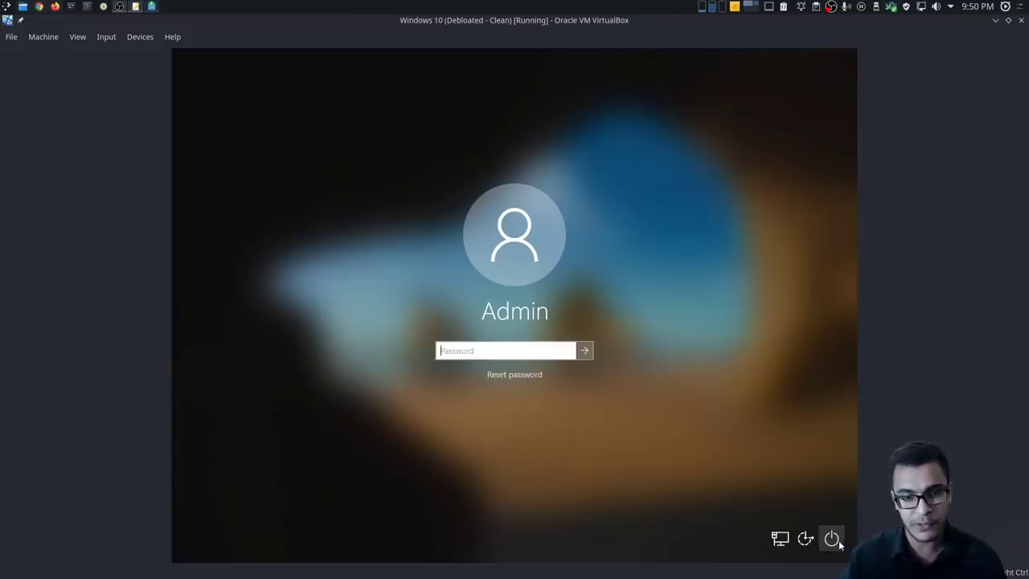
- Shut down the Windows 10 guest from the login screen's power menu
left_click(833, 538)
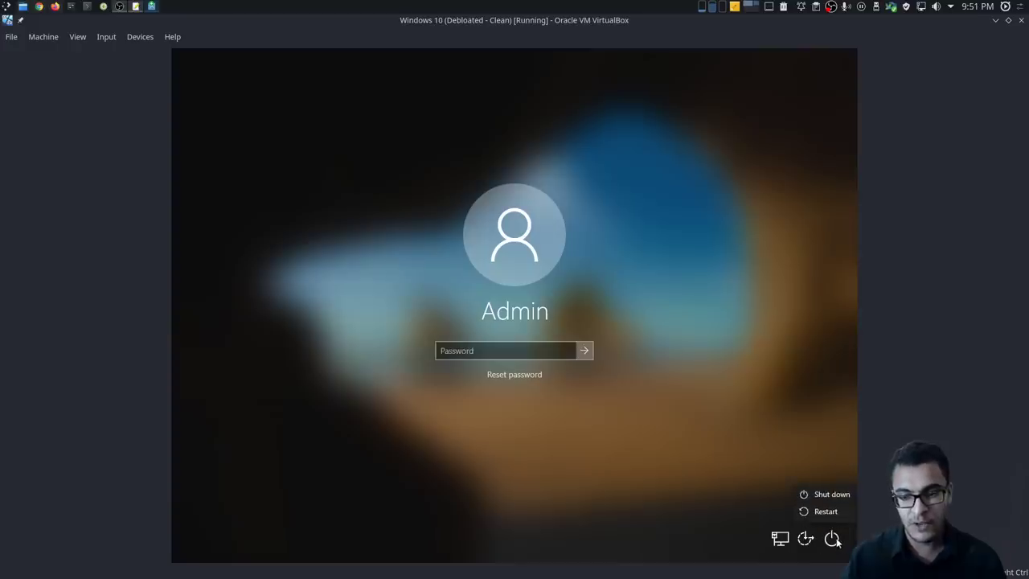
left_click(828, 494)
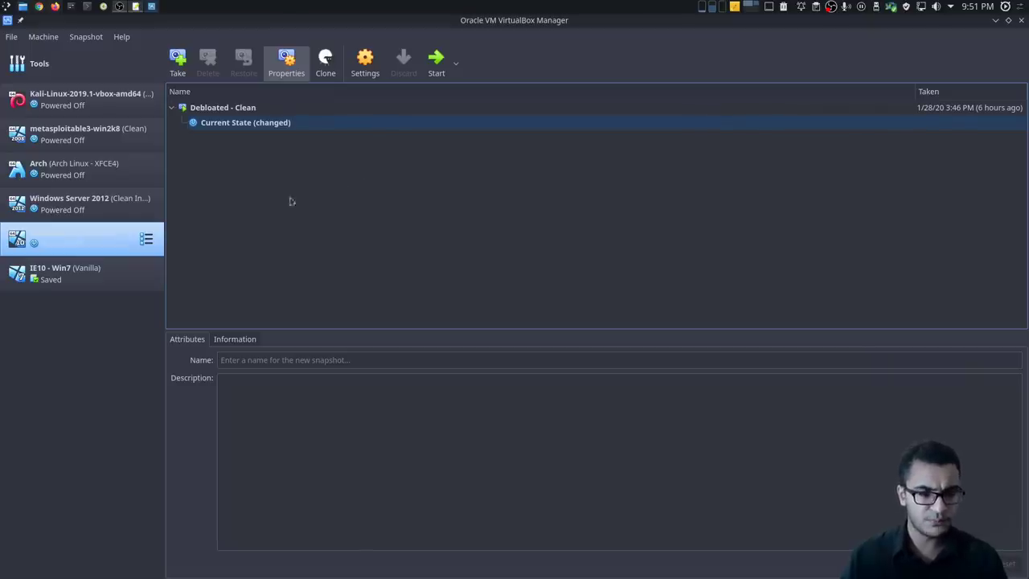
- Restore the 'Debloated - Clean' snapshot without first snapshotting the current machine state
left_click(232, 109)
left_click(243, 62)
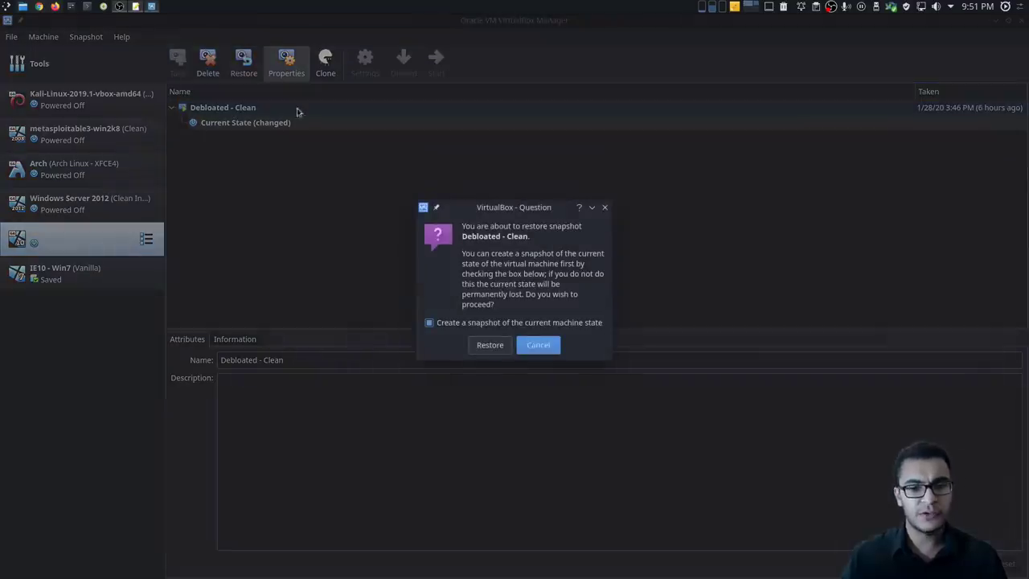
left_click(482, 326)
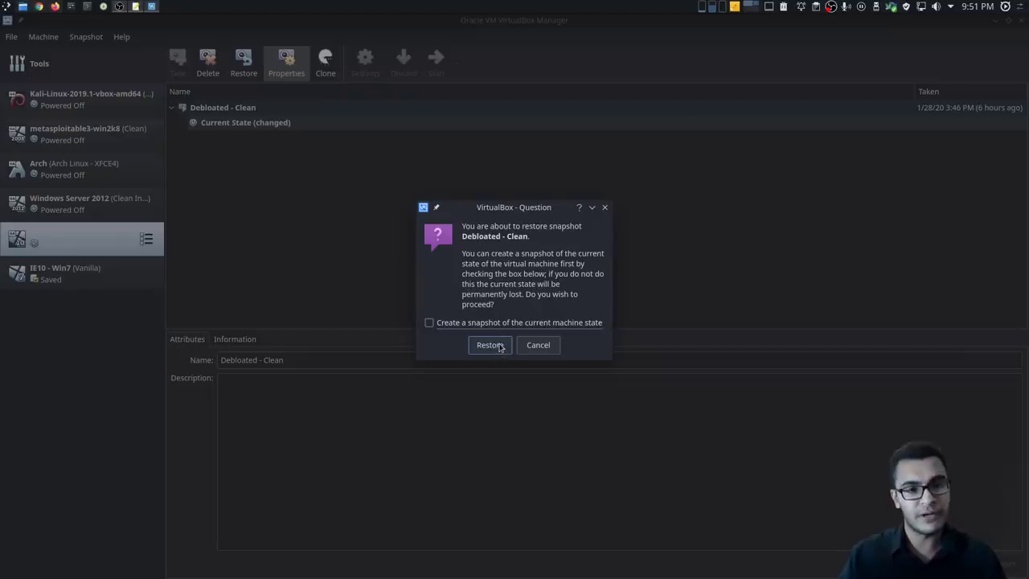
left_click(490, 345)
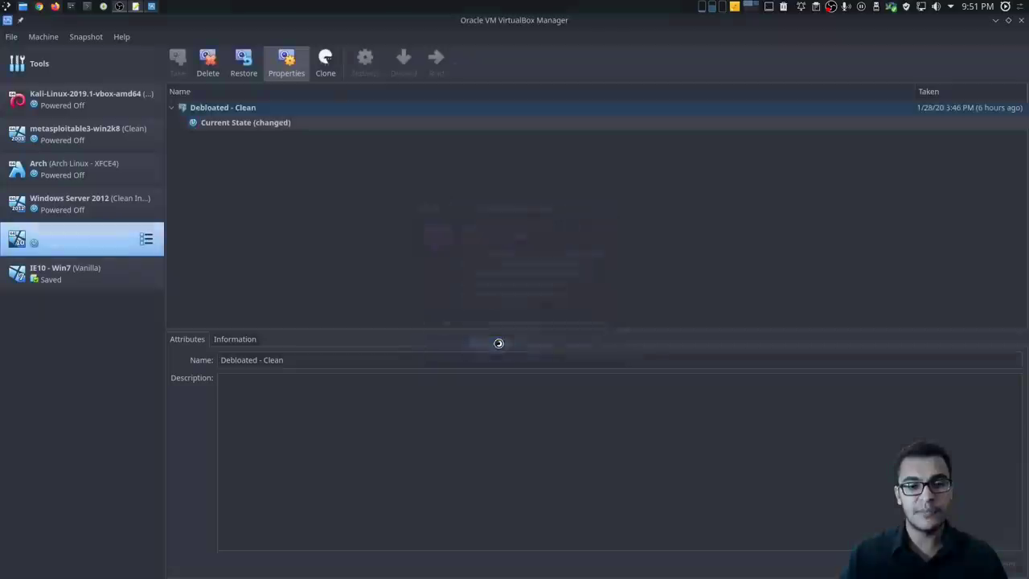
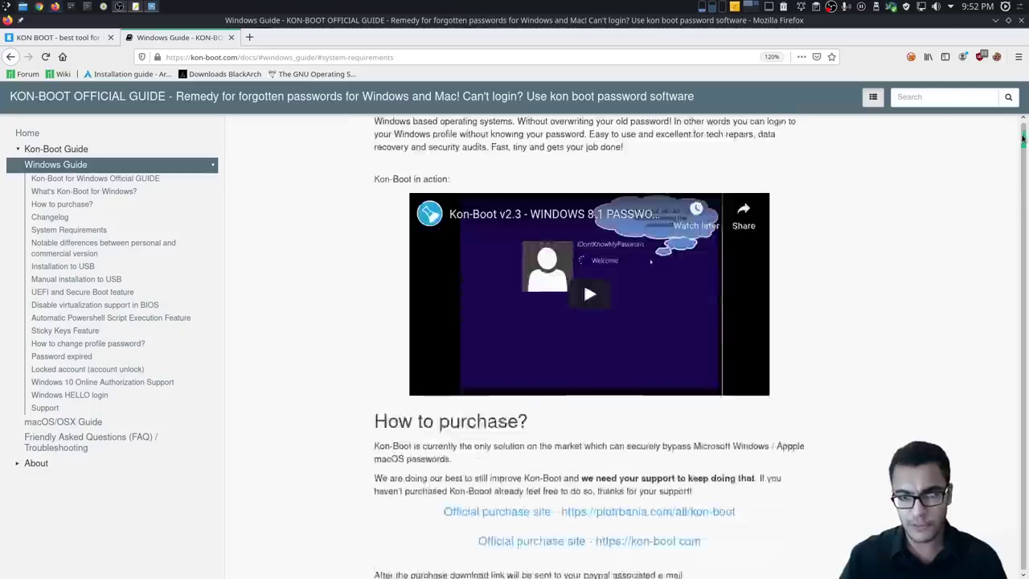
- Scroll the Kon-Boot Windows Guide down so all Manual installation to USB steps are visible
left_click_drag(1023, 138, 1019, 277)
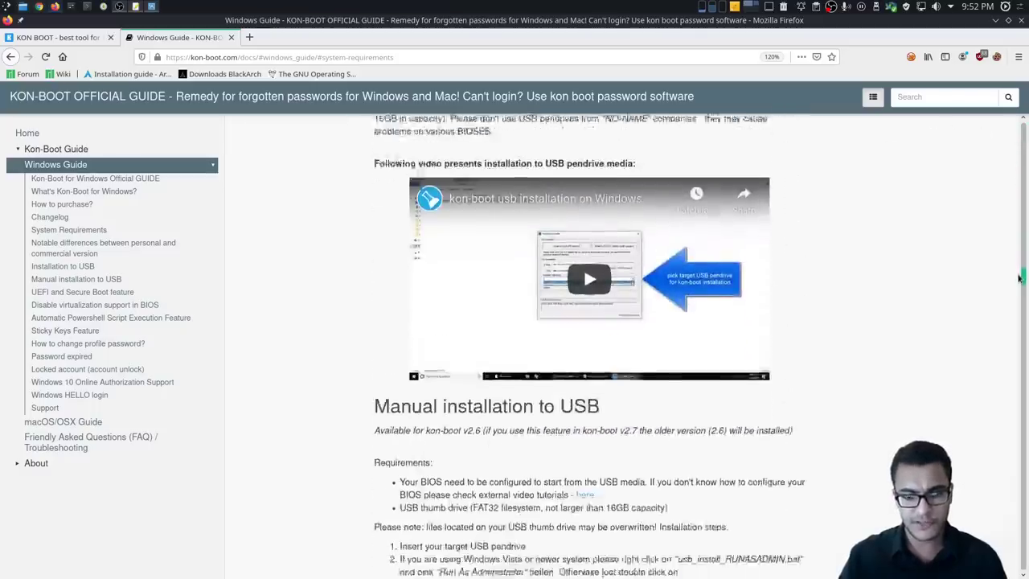
scroll(1020, 278, "down", 1)
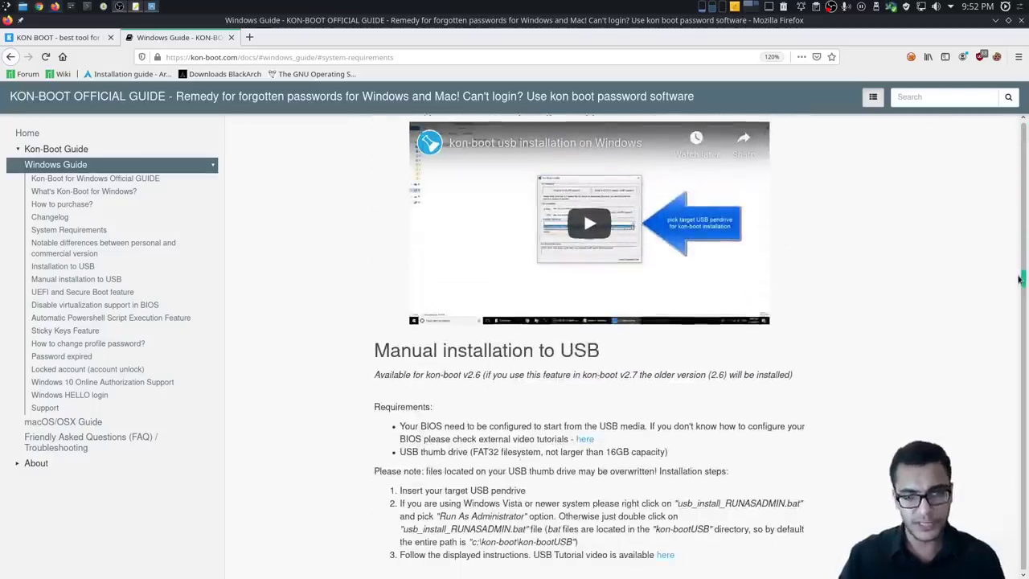